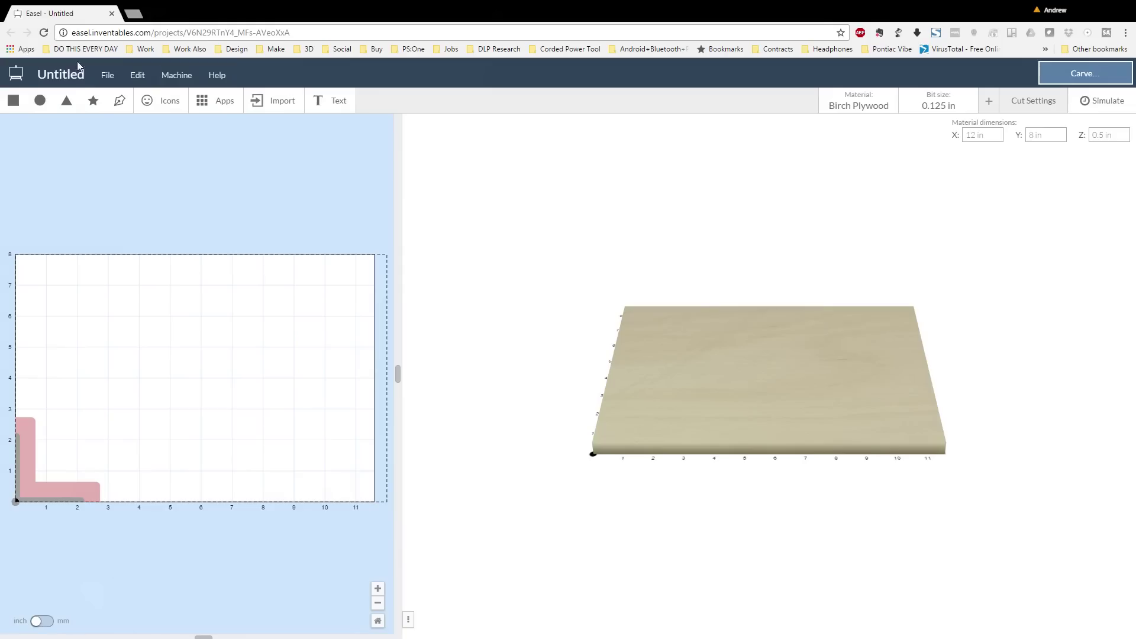
Rename the project from 'Untitled' to 'Oloids'.
click(62, 76)
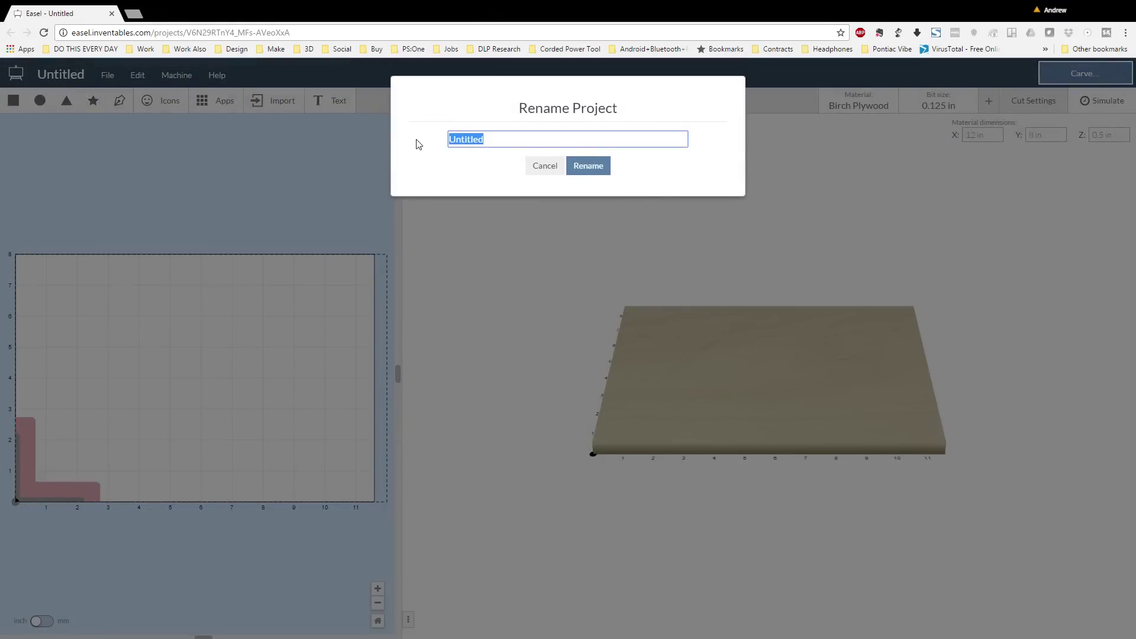
text(Oloids)
key(Return)
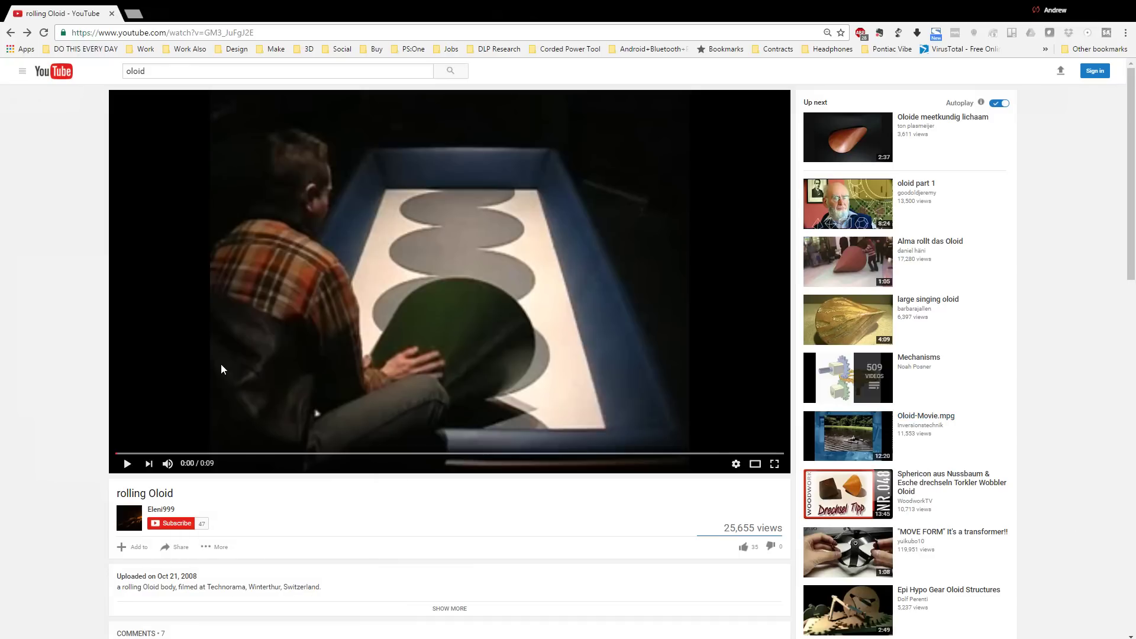
Play the 'rolling Oloid' video briefly and pause it at 0:06.
click(126, 465)
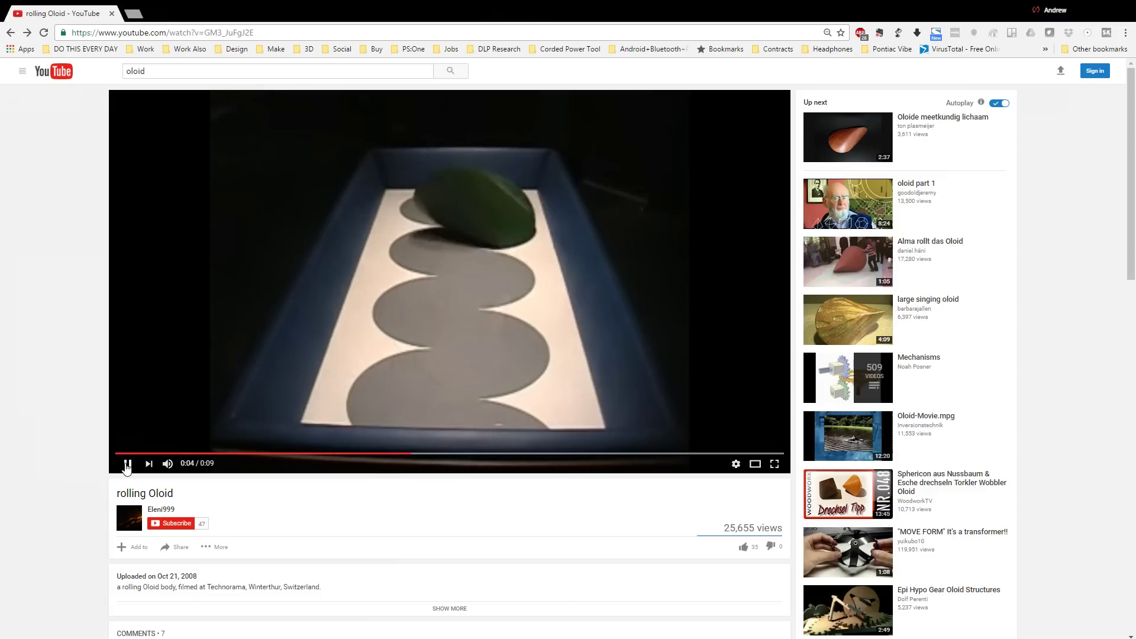
click(127, 465)
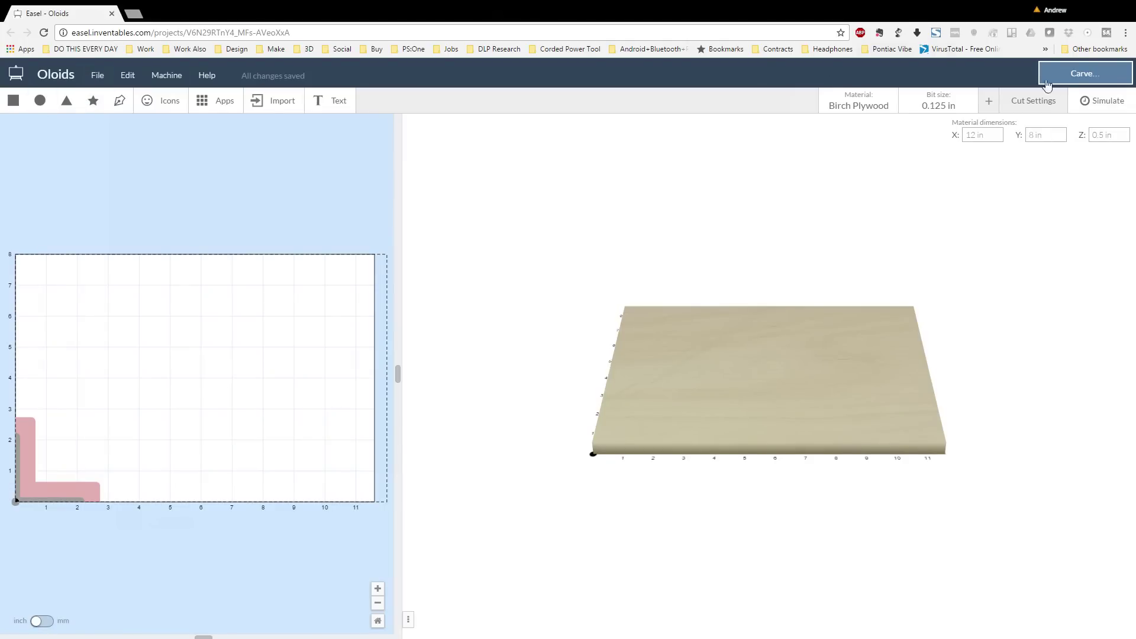
Set the material to 6 × 6 in with a 0.125 in thickness.
click(989, 134)
text(6)
key(Tab)
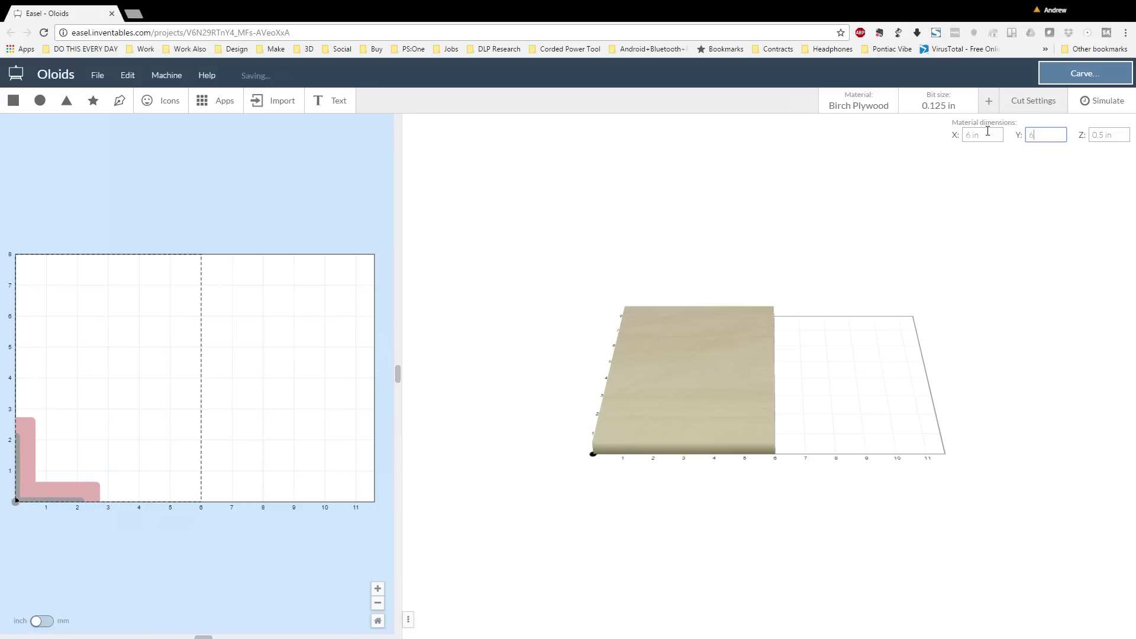
click(1103, 135)
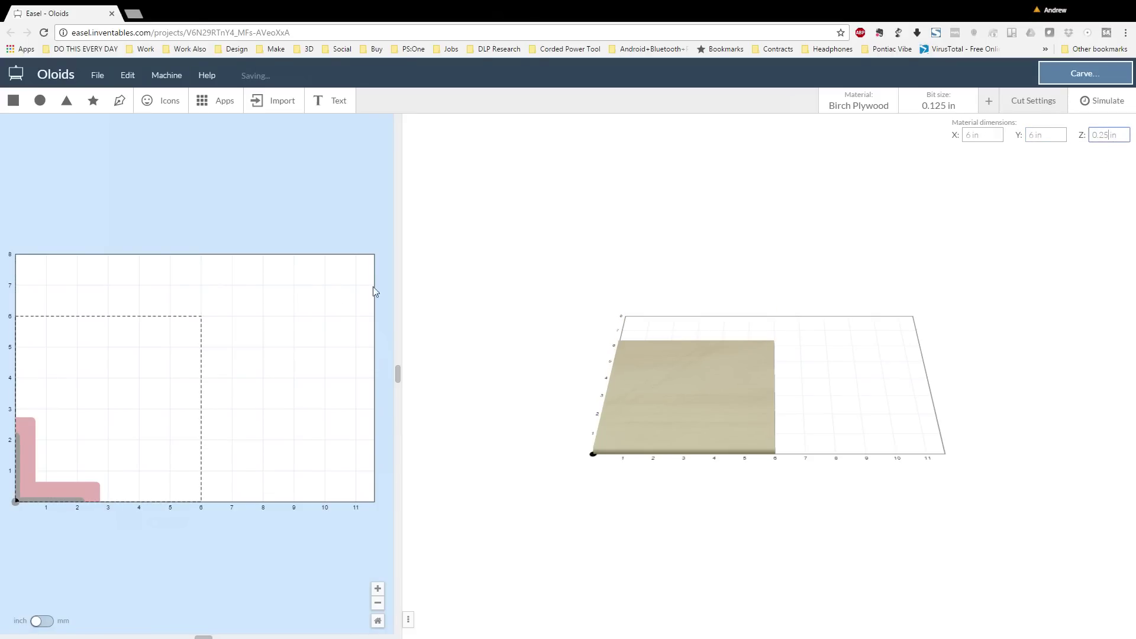
click(35, 115)
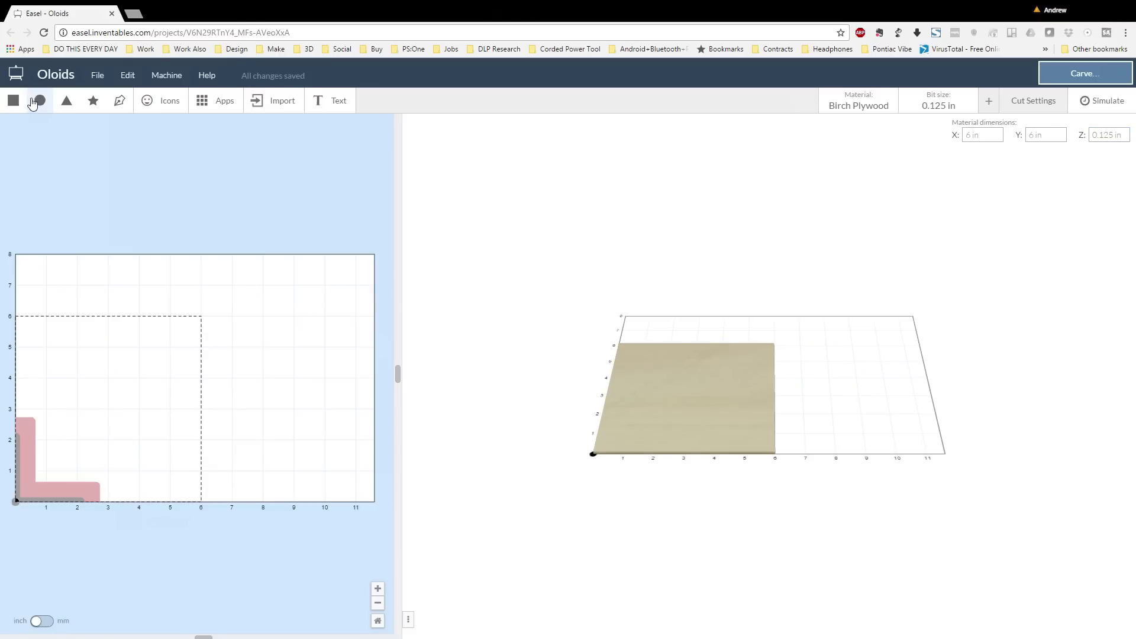
Add a circle, set it to an outline cut, and move it to the upper left.
click(32, 104)
drag(75, 424, 81, 406)
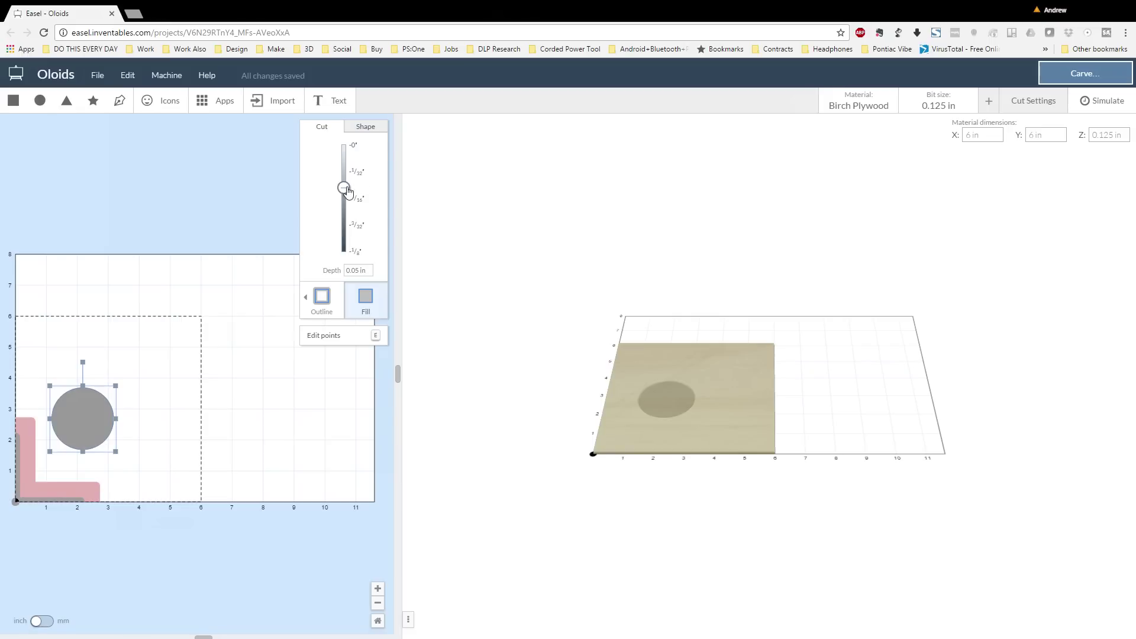
click(322, 299)
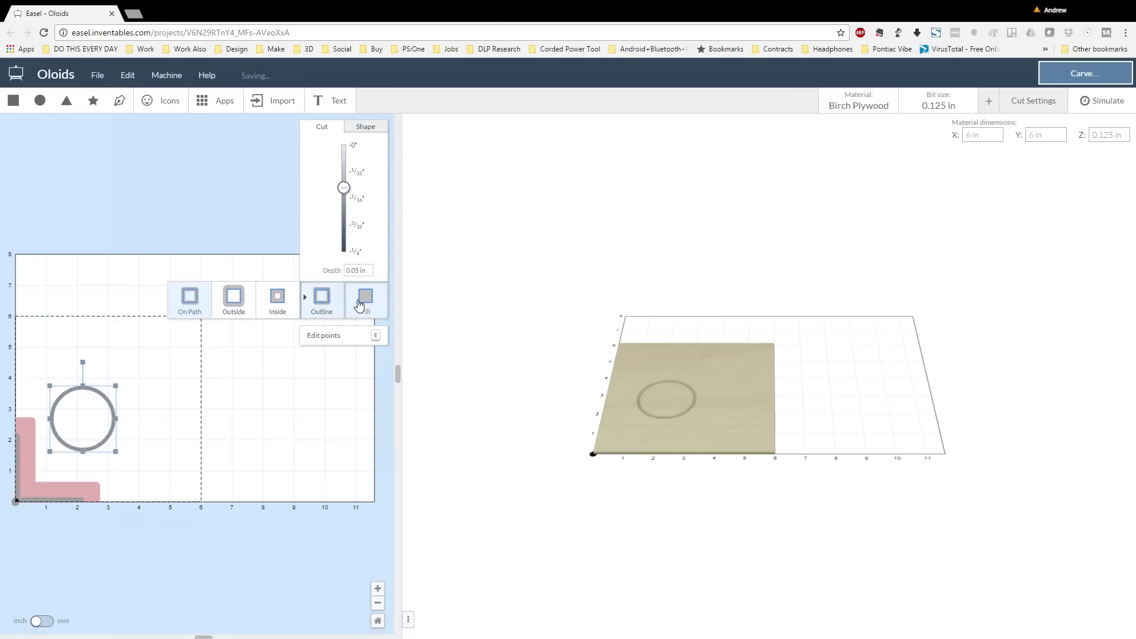
click(353, 129)
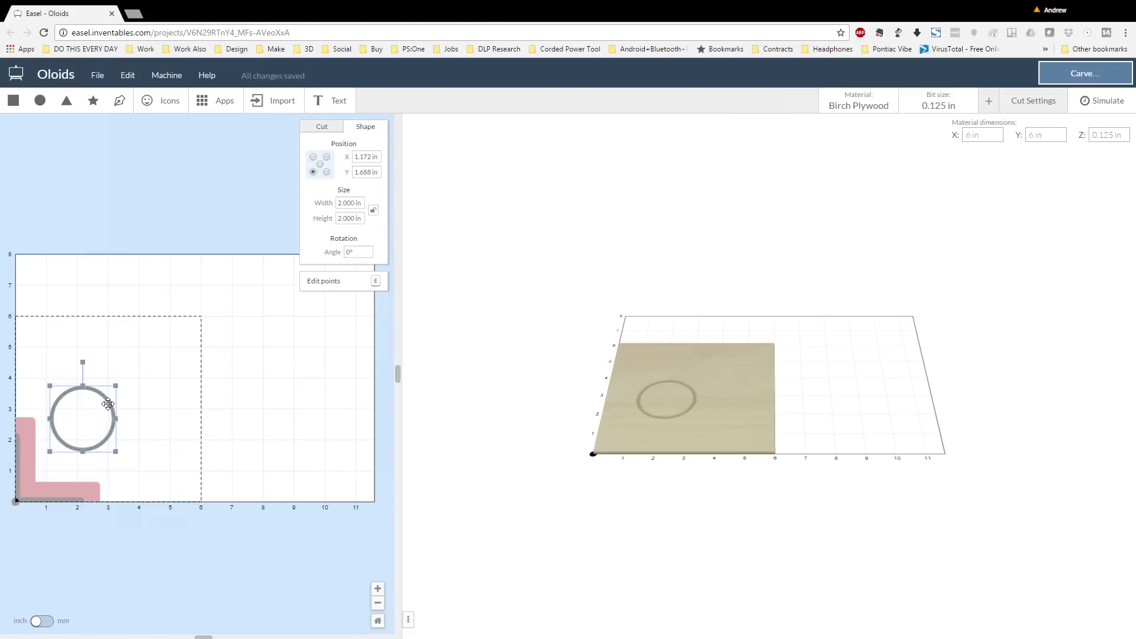
drag(108, 404, 104, 364)
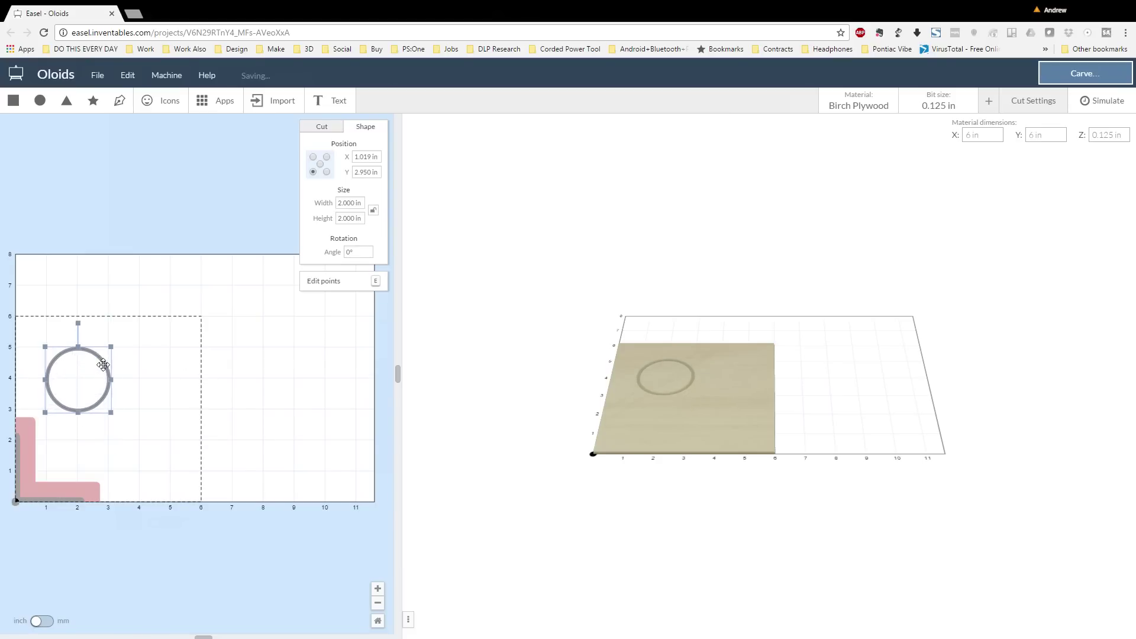
Resize the circle to 2.125 in wide and place a second circle to its right.
click(361, 156)
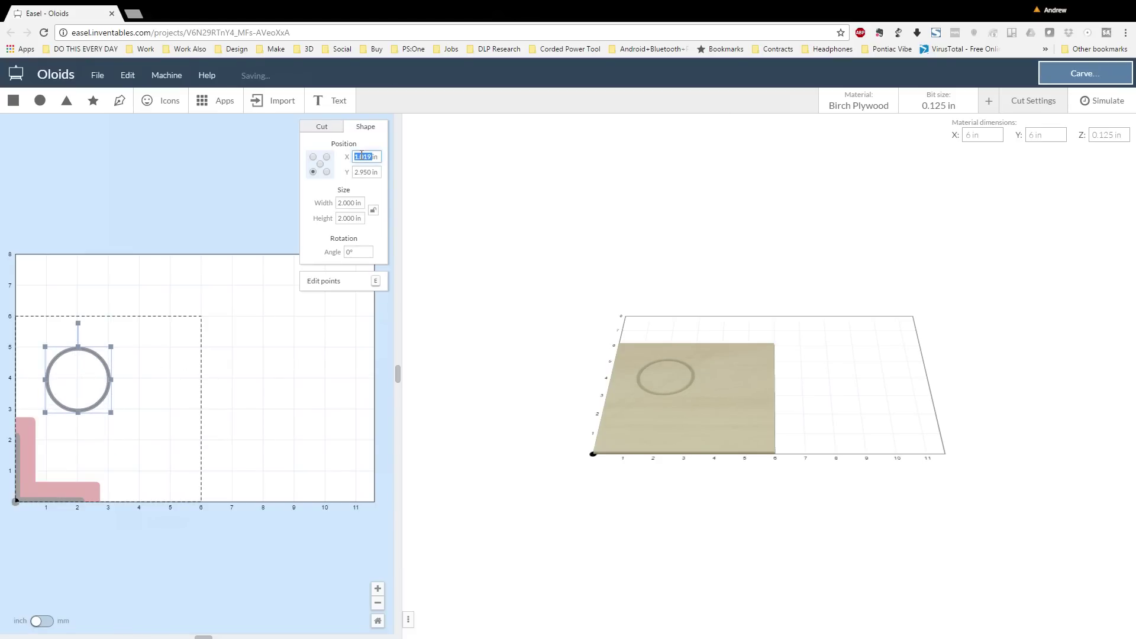
click(355, 203)
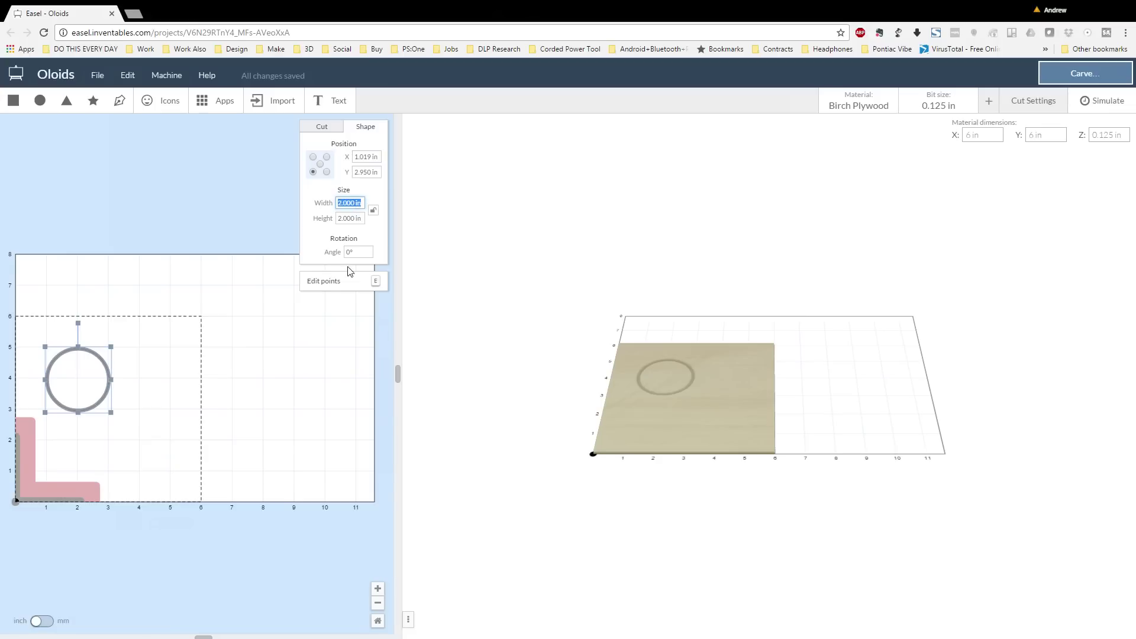
click(374, 211)
click(347, 205)
text(2.125)
key(Return)
click(320, 352)
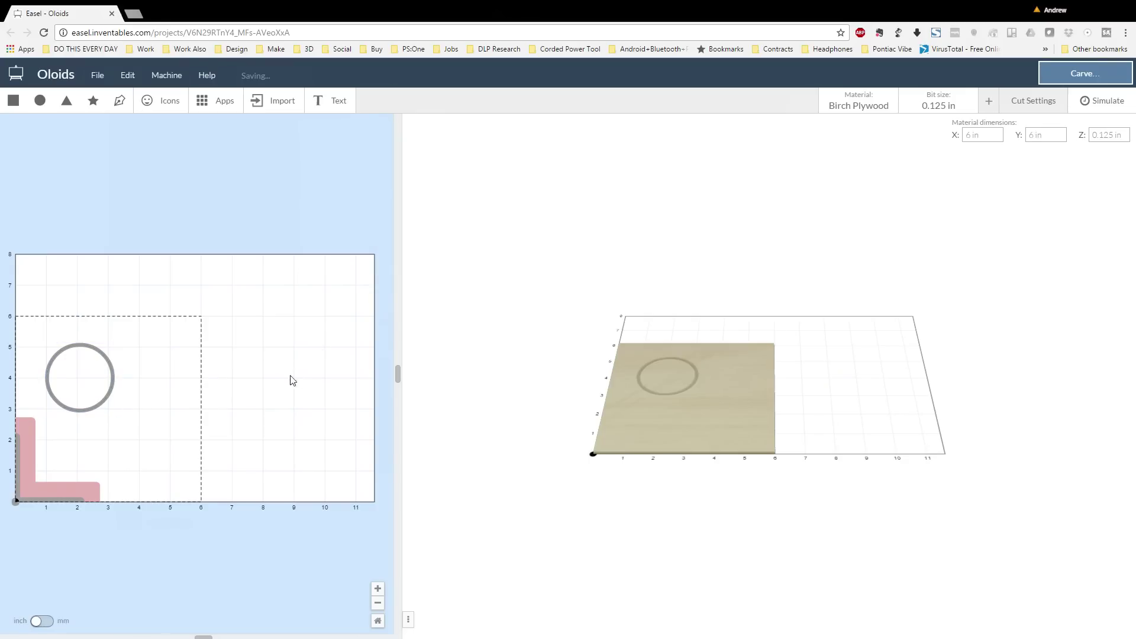
click(41, 101)
drag(107, 450, 184, 385)
Switch the second circle to an outline cut.
click(362, 127)
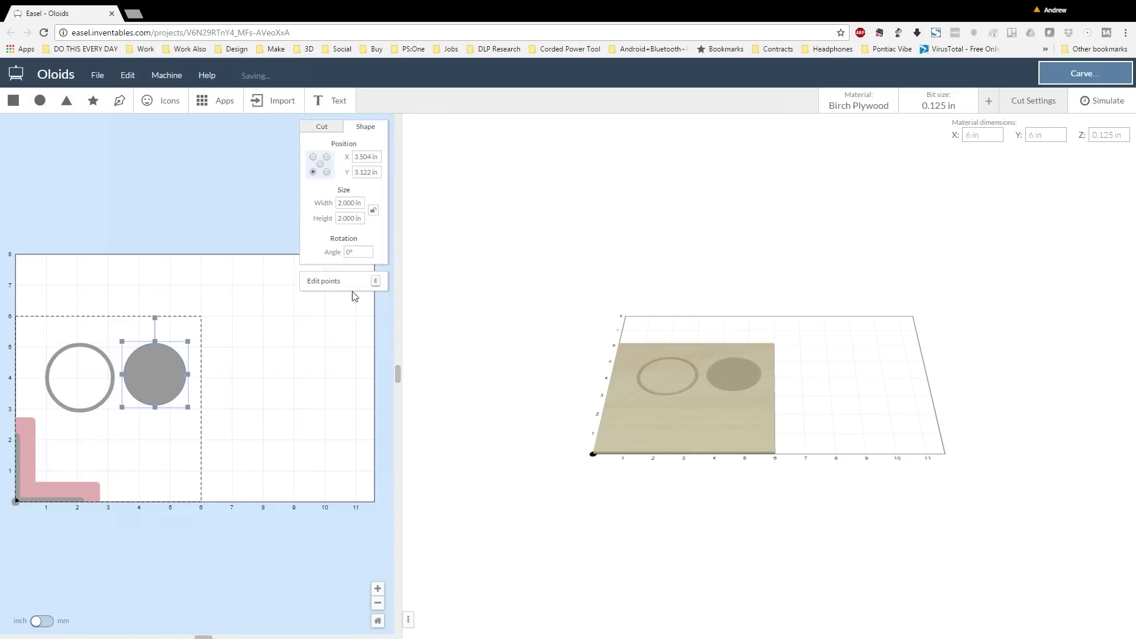
click(301, 354)
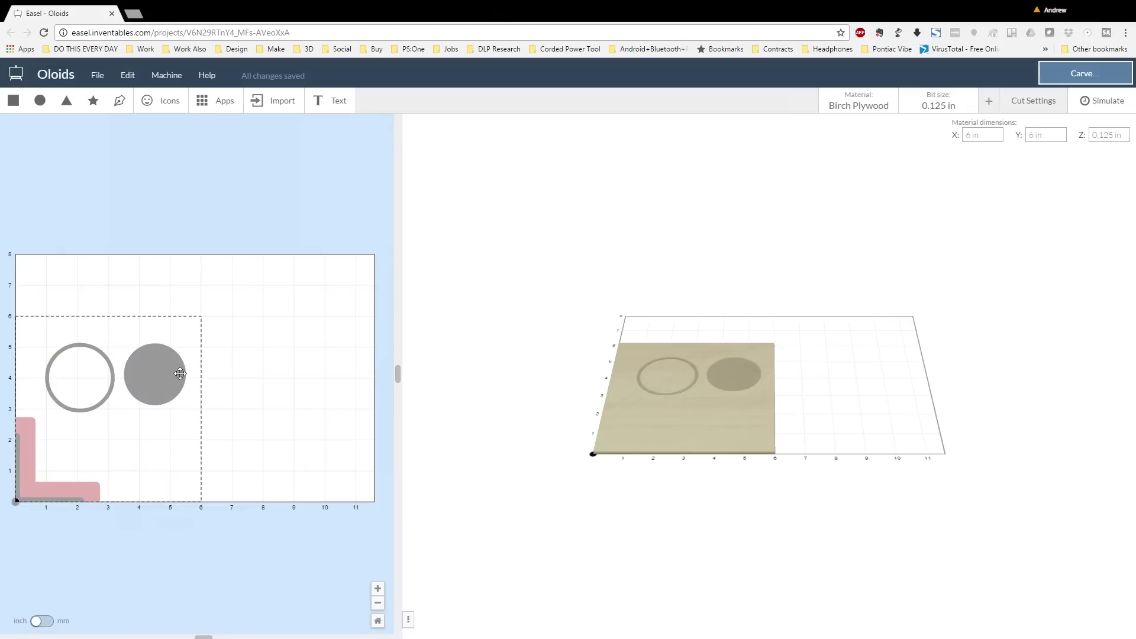
click(174, 370)
click(322, 297)
click(281, 425)
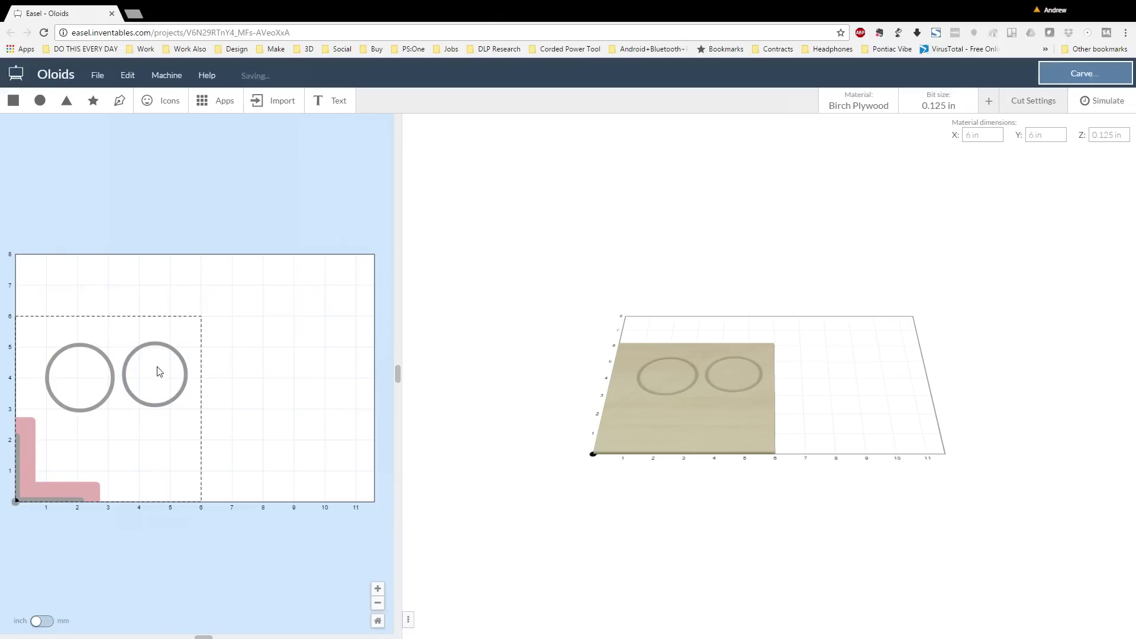
Duplicate the right circle, resize the copy to 1.750 in, and place it below the left circle.
click(149, 404)
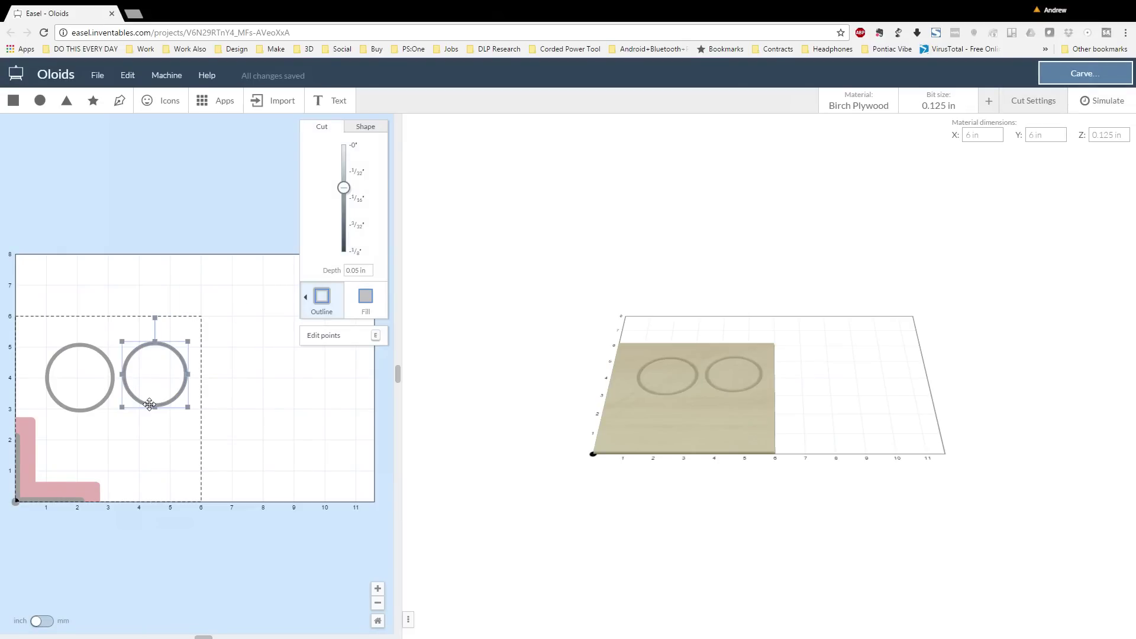
key(ctrl+d)
drag(233, 399, 140, 469)
click(366, 127)
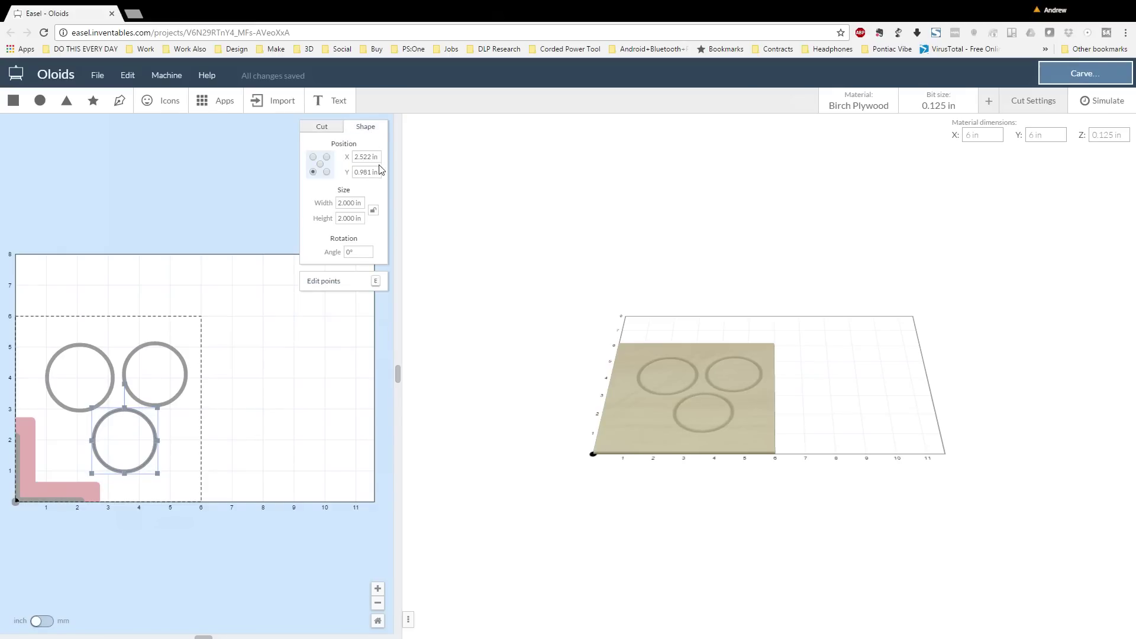
click(341, 203)
key(Return)
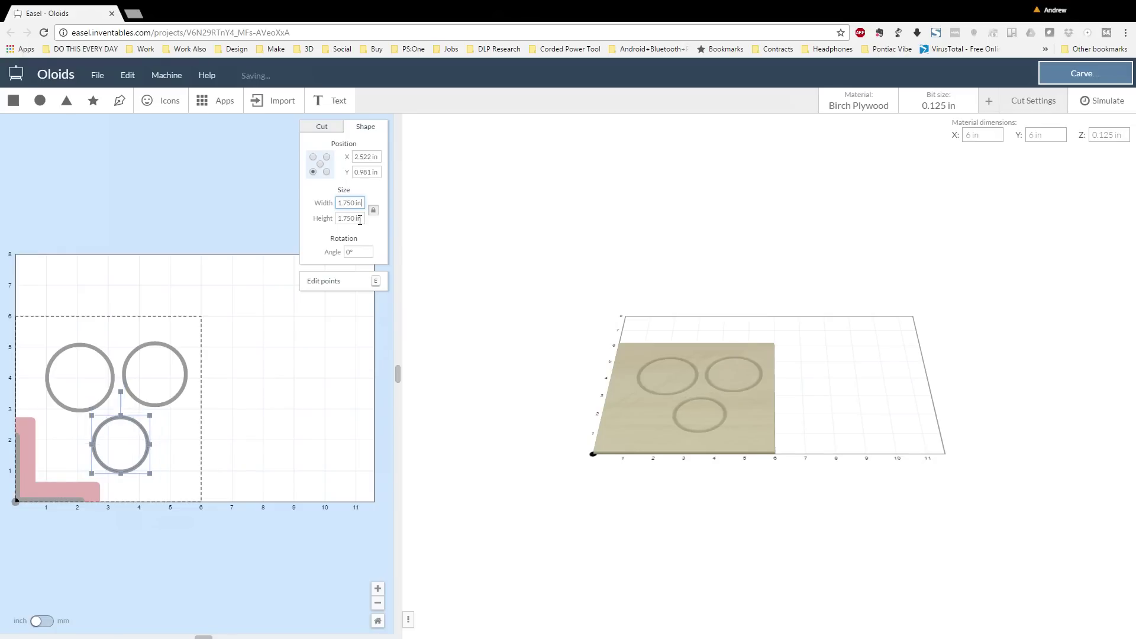
click(215, 392)
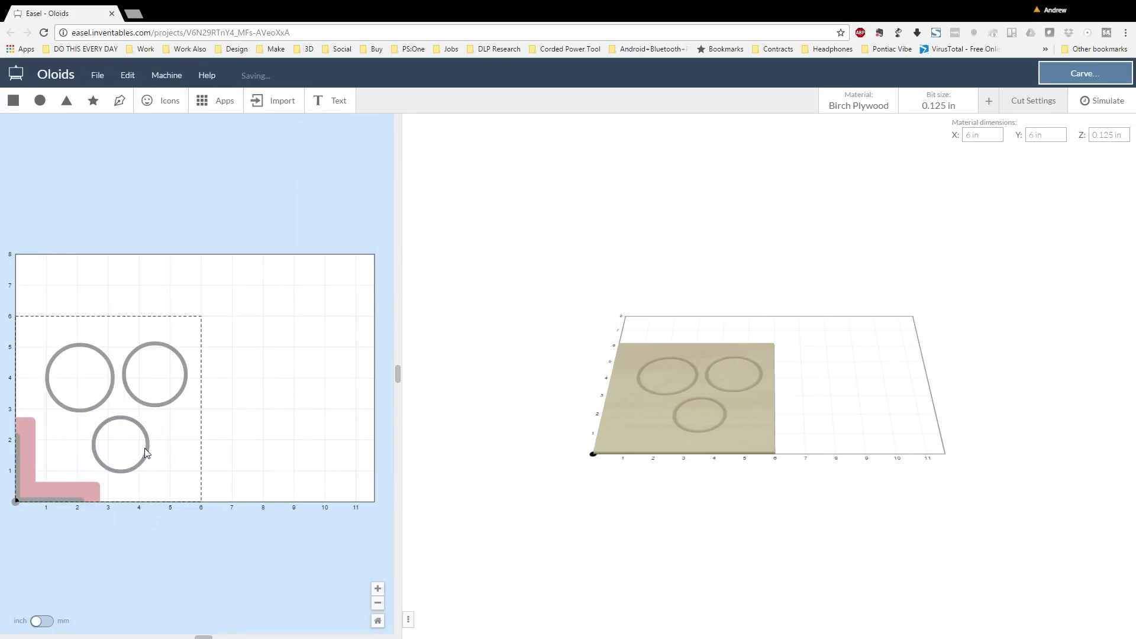
drag(148, 448, 102, 453)
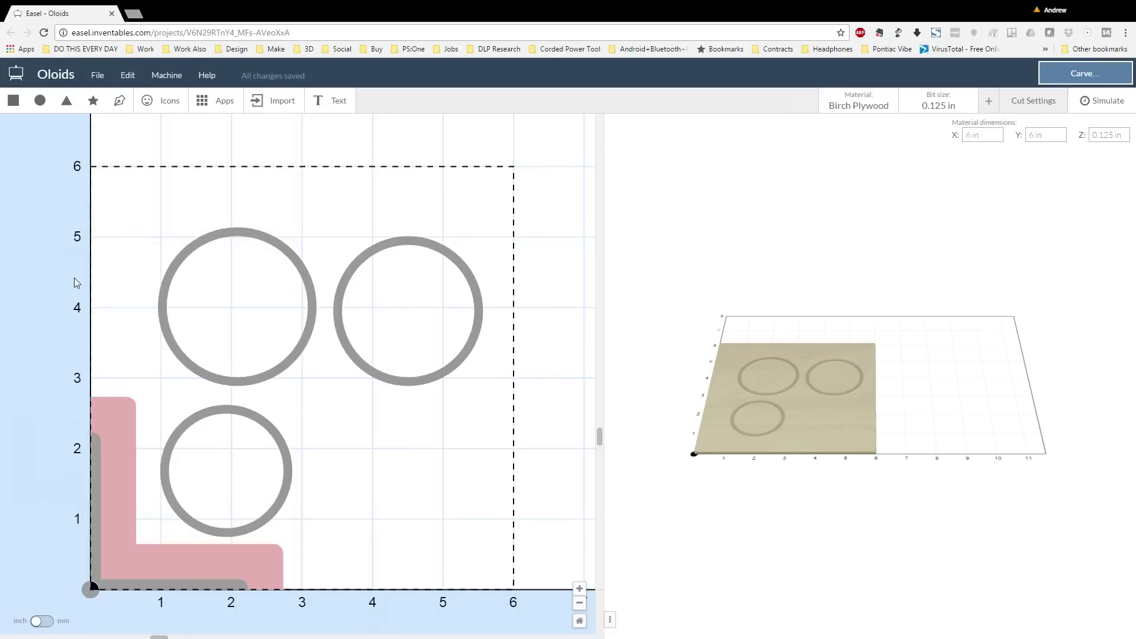
Add a square and size it to a 1 × 0.125 in slot.
click(13, 100)
drag(247, 411, 433, 454)
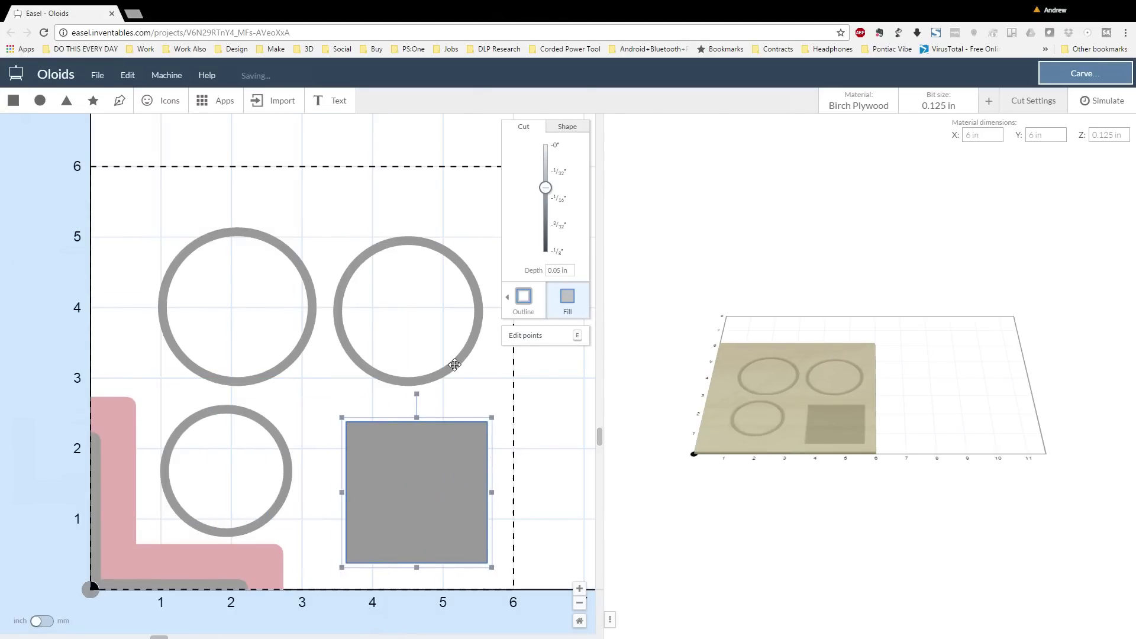
click(567, 126)
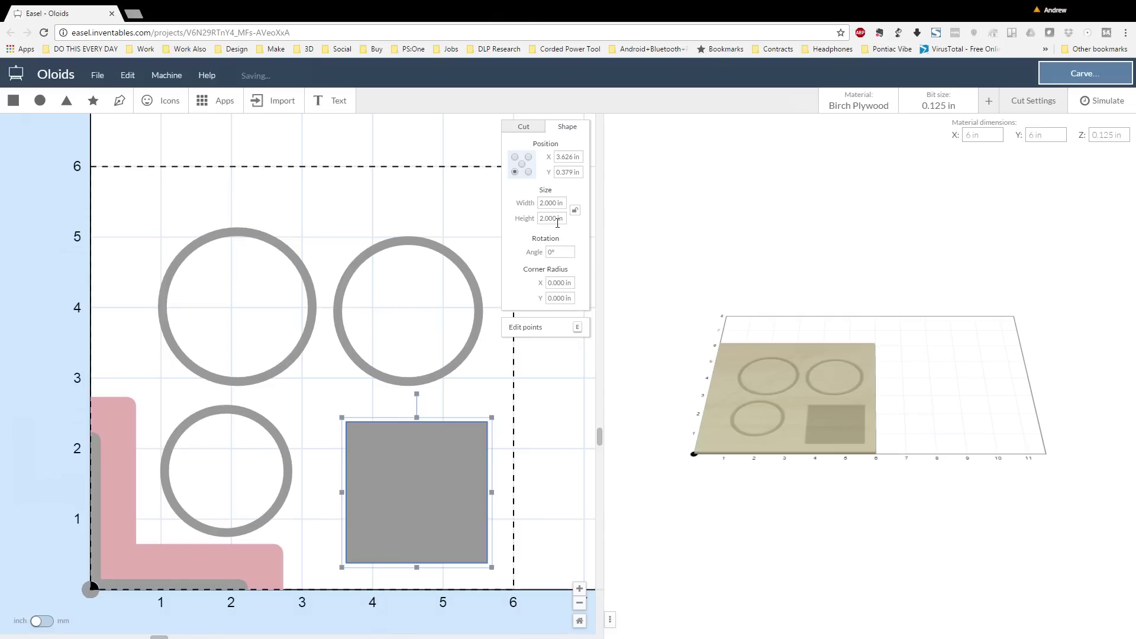
drag(562, 203, 521, 205)
text(1)
key(Return)
click(553, 216)
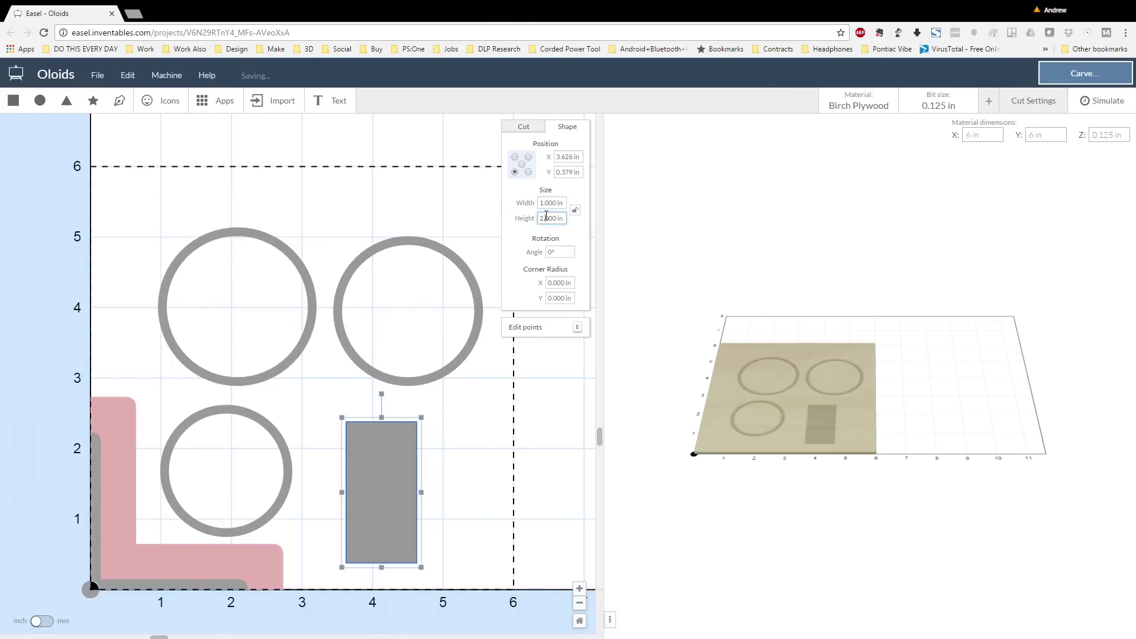
triple_click(546, 217)
key(BackSpace)
text(.125)
key(Return)
Move the slot into the upper-right circle, running from its left edge to the centre.
click(421, 450)
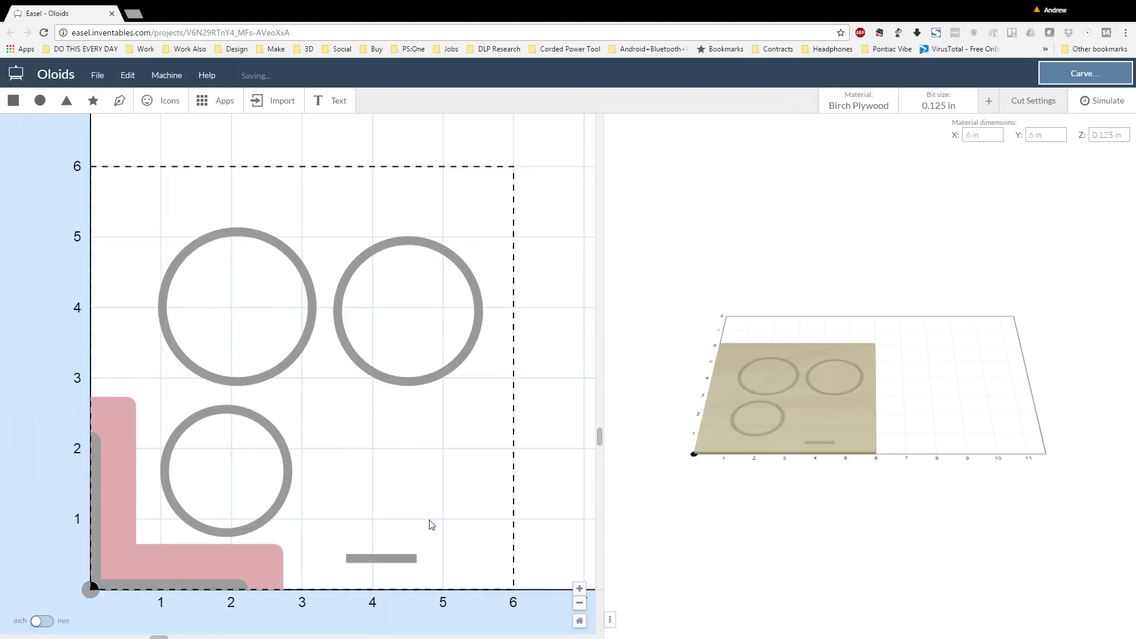
drag(408, 558, 396, 312)
click(426, 349)
click(424, 369)
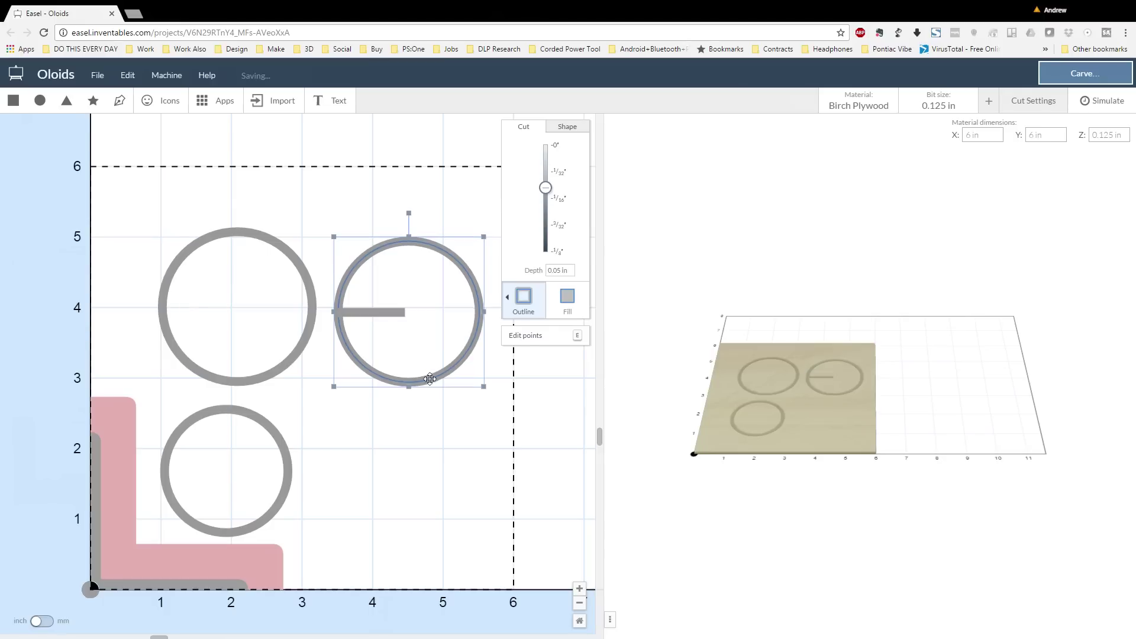
click(559, 129)
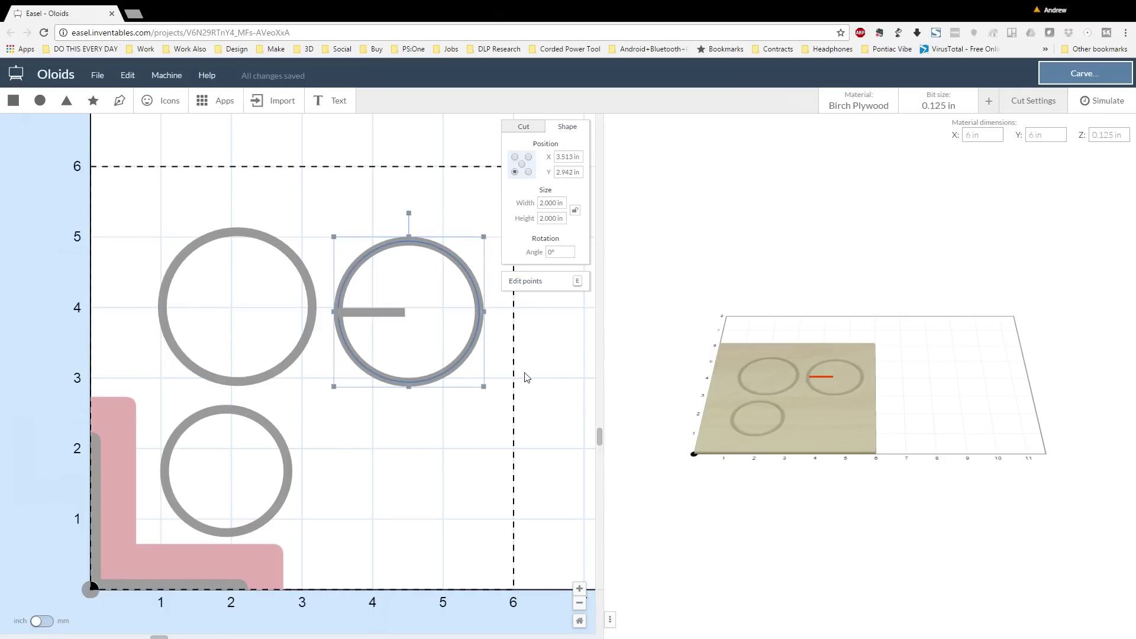
click(497, 404)
Make all three circles filled cuts and set the slot's cut depth to cut through.
drag(441, 484, 229, 331)
click(566, 298)
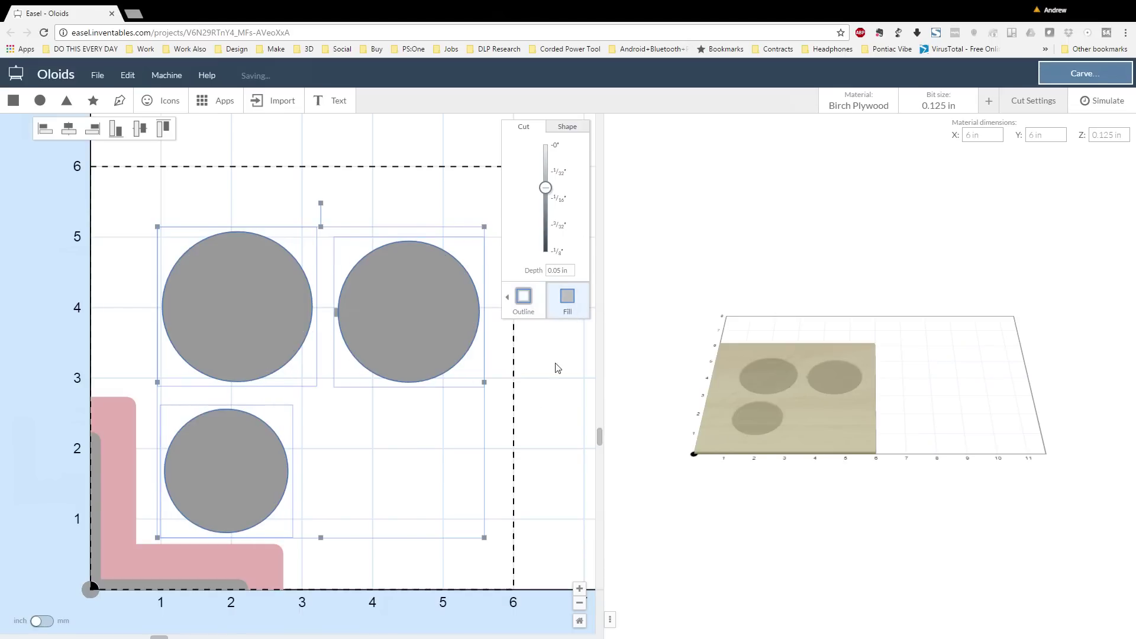
click(524, 384)
click(343, 308)
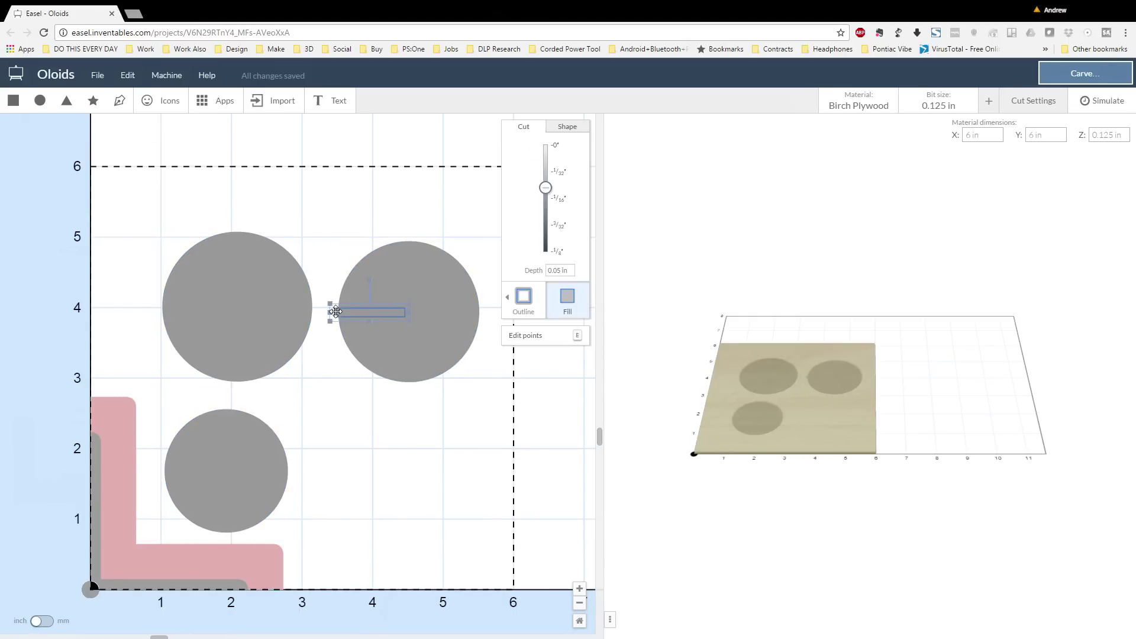
click(567, 127)
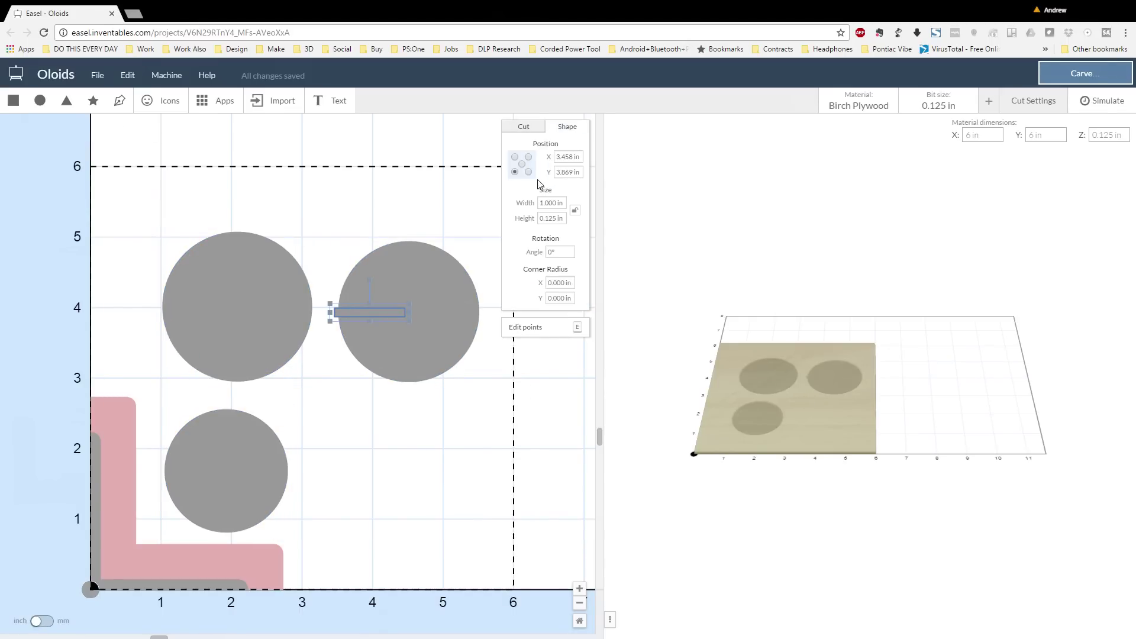
click(529, 134)
drag(541, 183, 541, 142)
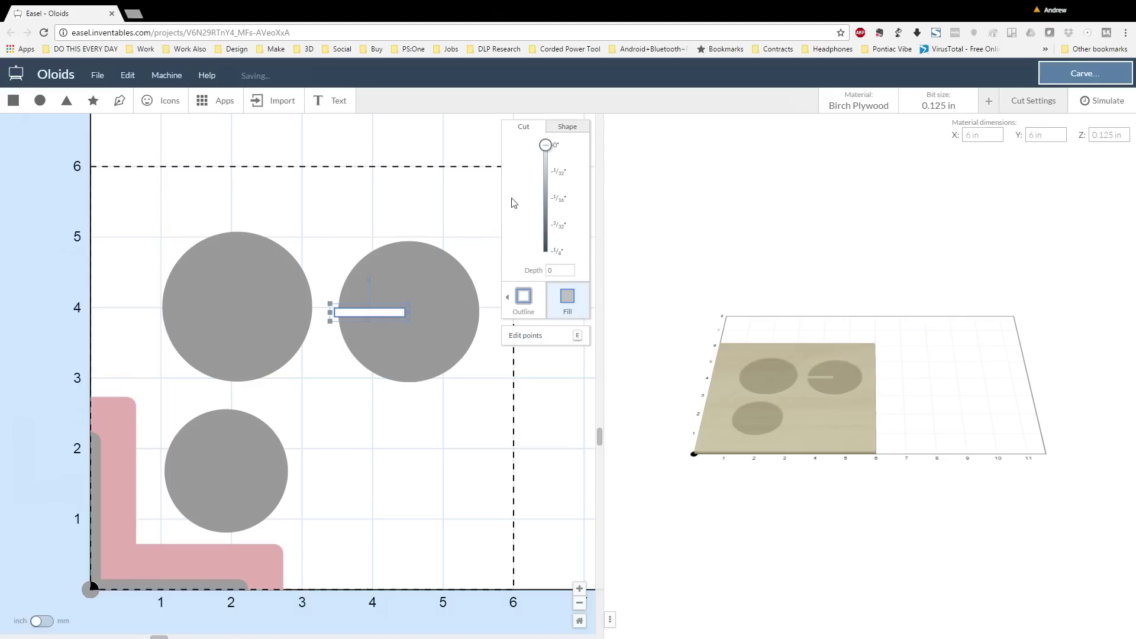
click(456, 225)
Align the slot's left edge with the upper-right circle's left edge.
click(371, 313)
shift+click(380, 328)
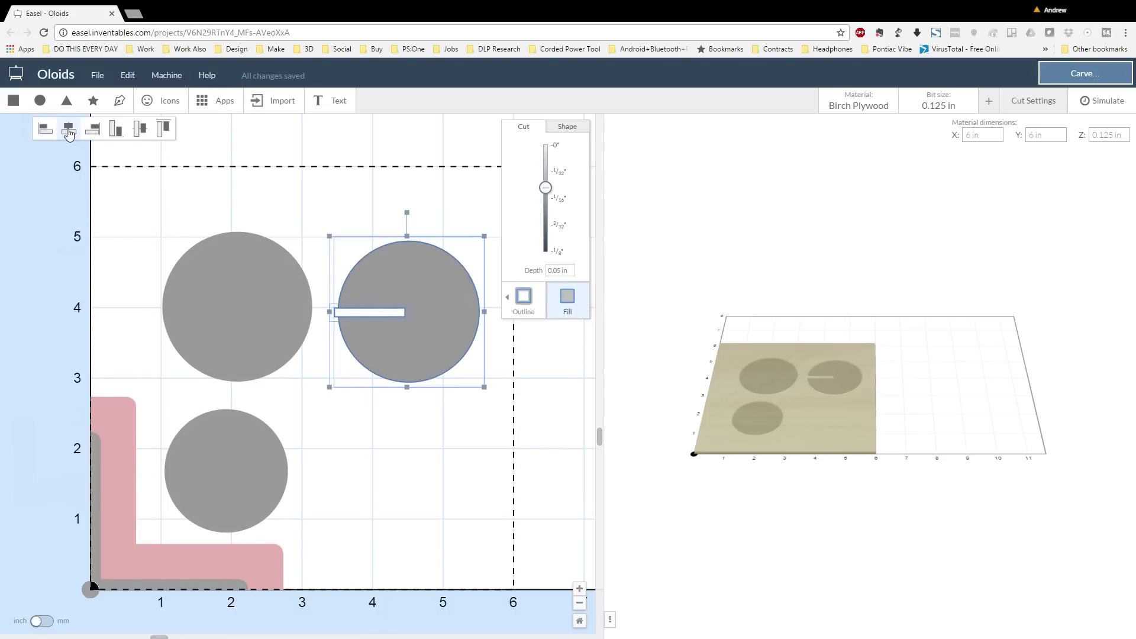
click(46, 129)
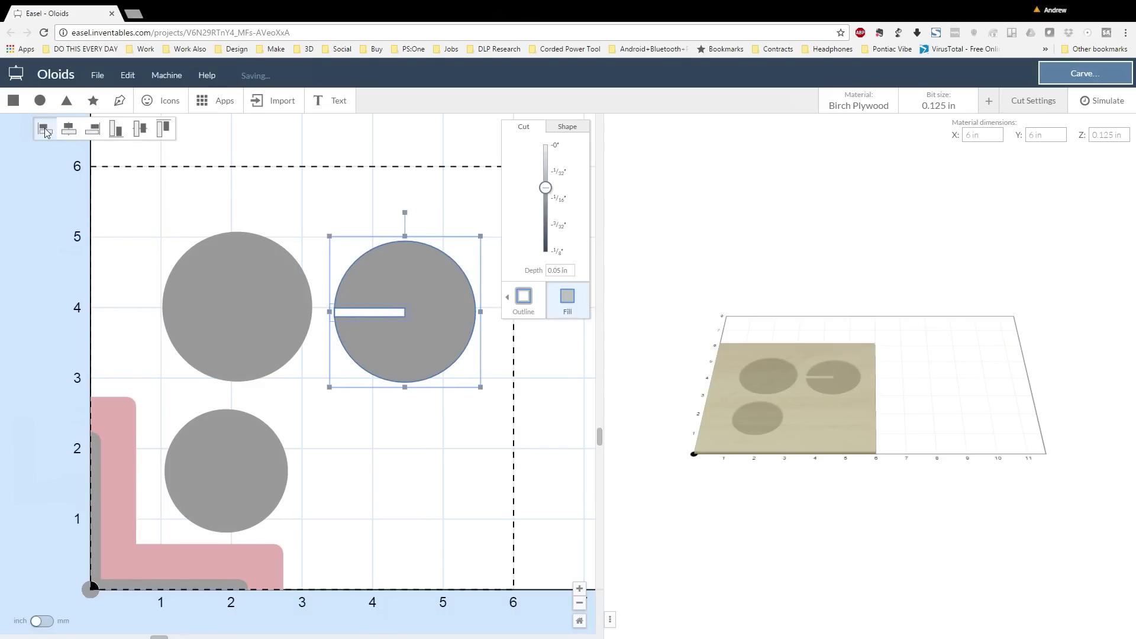
click(133, 183)
click(346, 312)
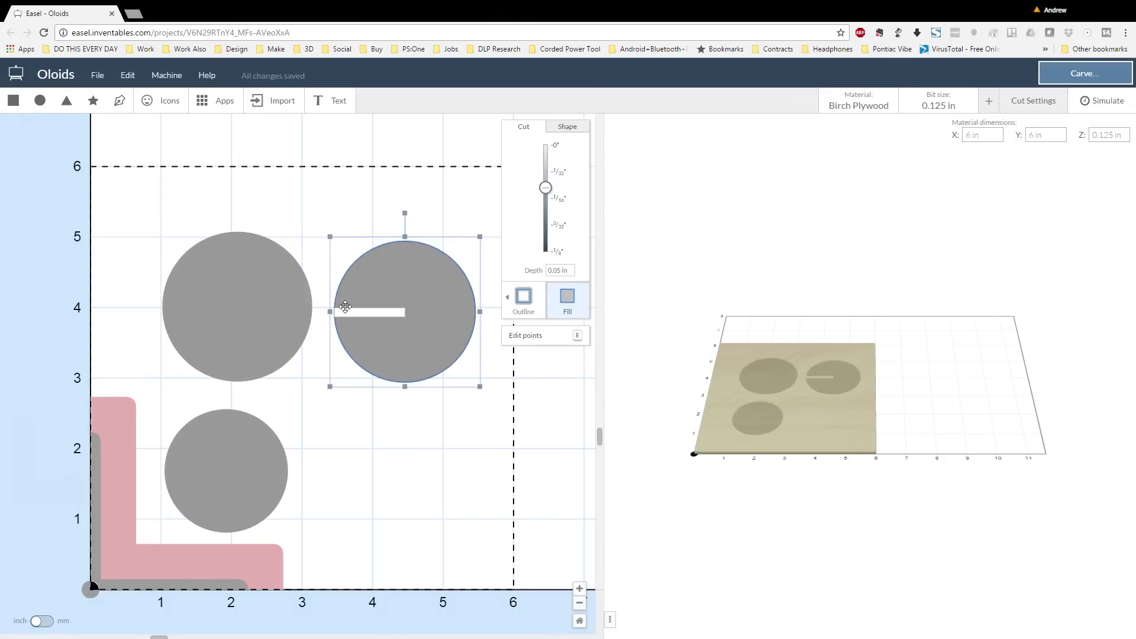
click(347, 312)
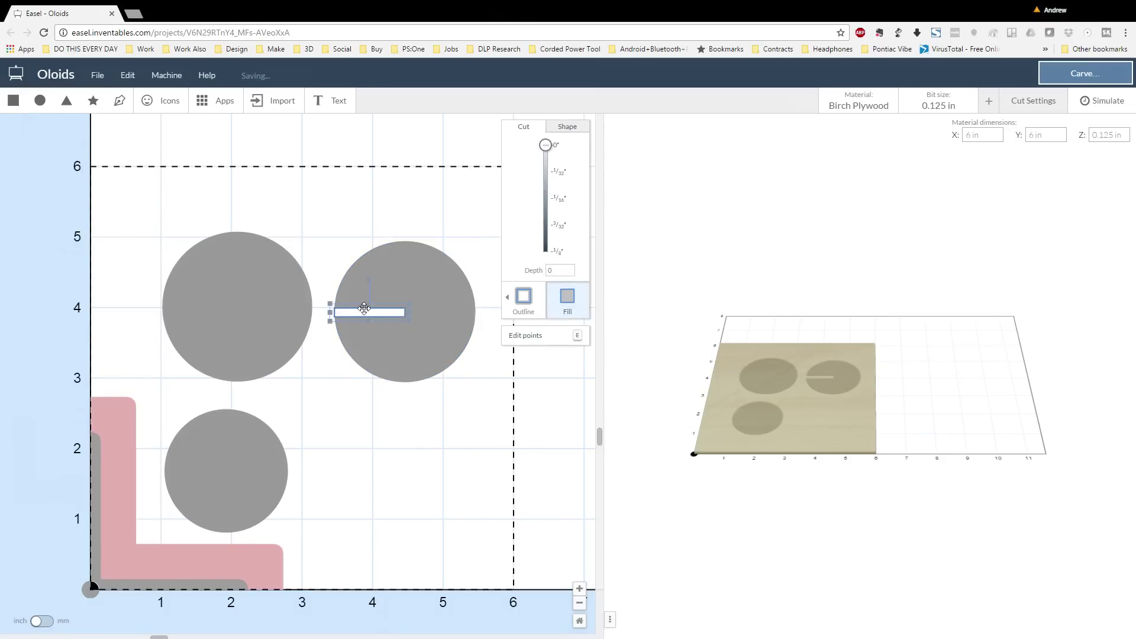
Place a slot in the upper-left circle and align it to the circle's left edge.
drag(364, 308, 223, 308)
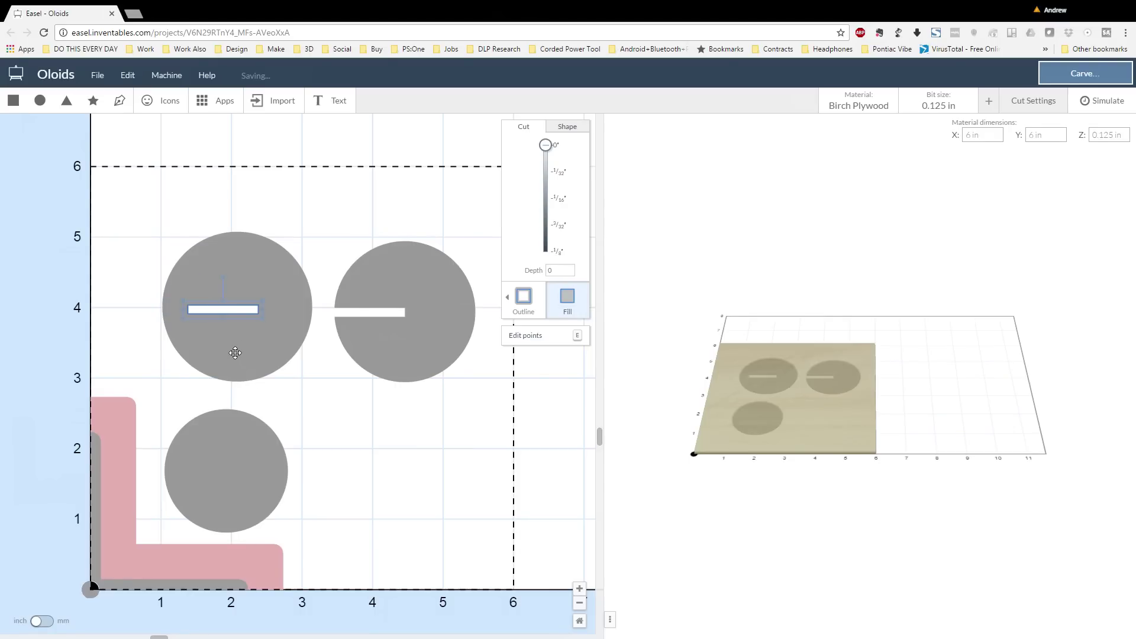
shift+click(235, 353)
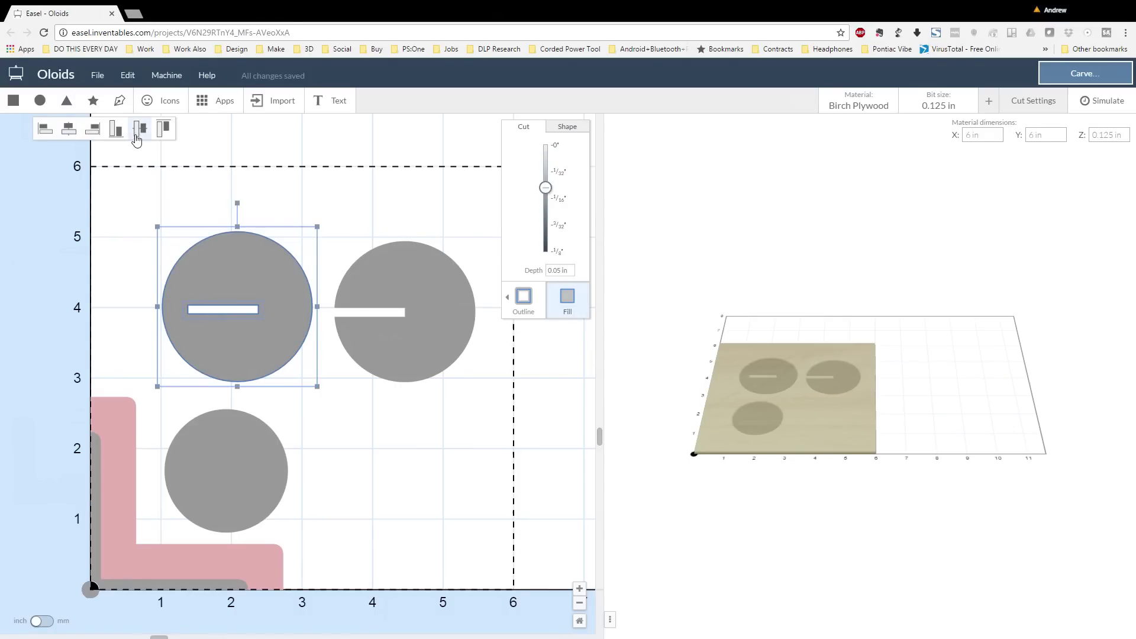
click(46, 132)
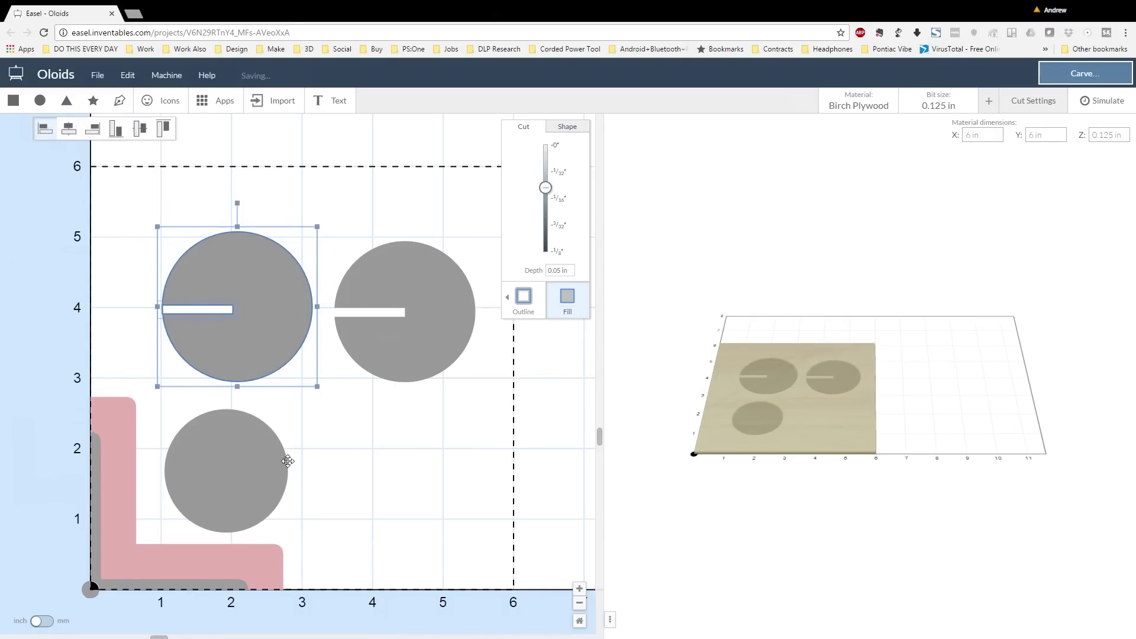
click(325, 431)
click(190, 308)
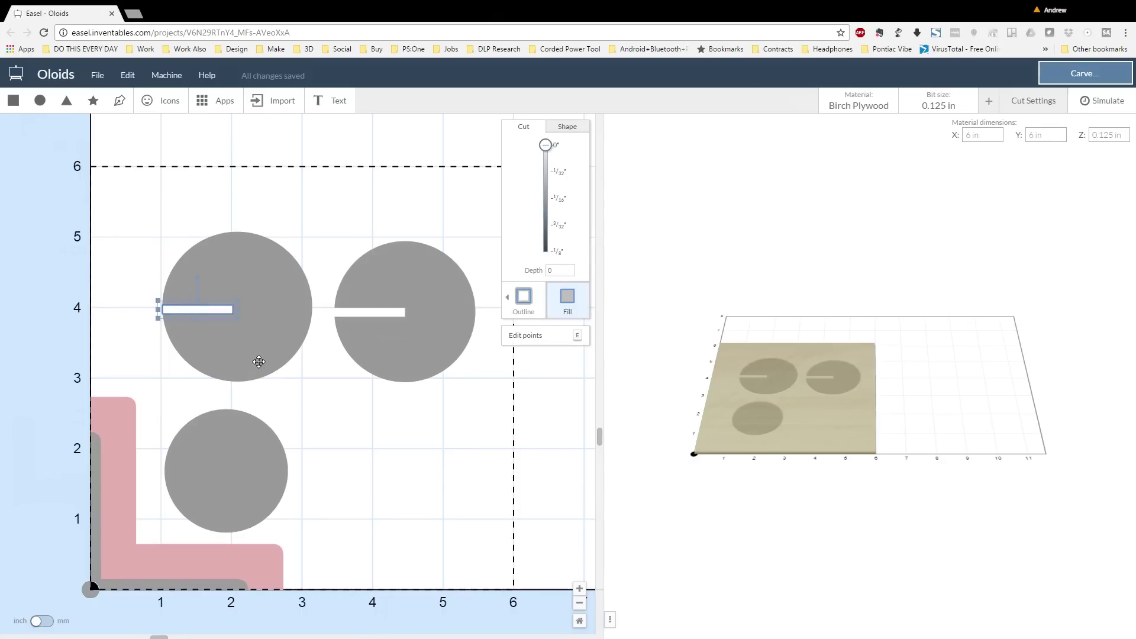
Copy-paste the slot into the lower circle and align it to that circle's left edge.
key(ctrl+c)
key(ctrl+v)
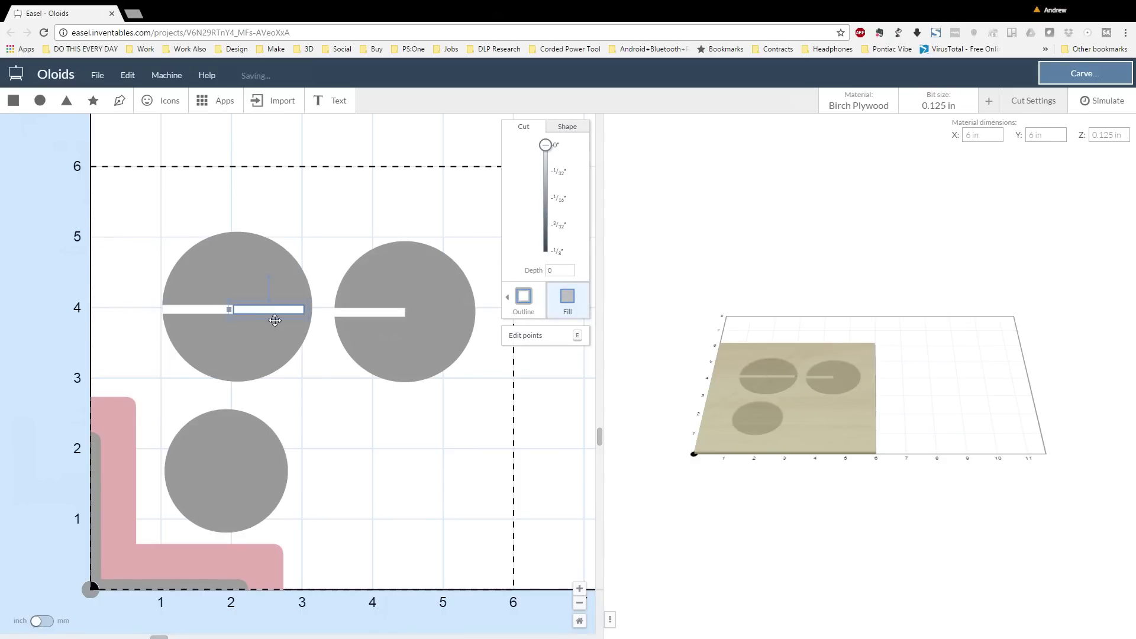
drag(276, 318, 203, 475)
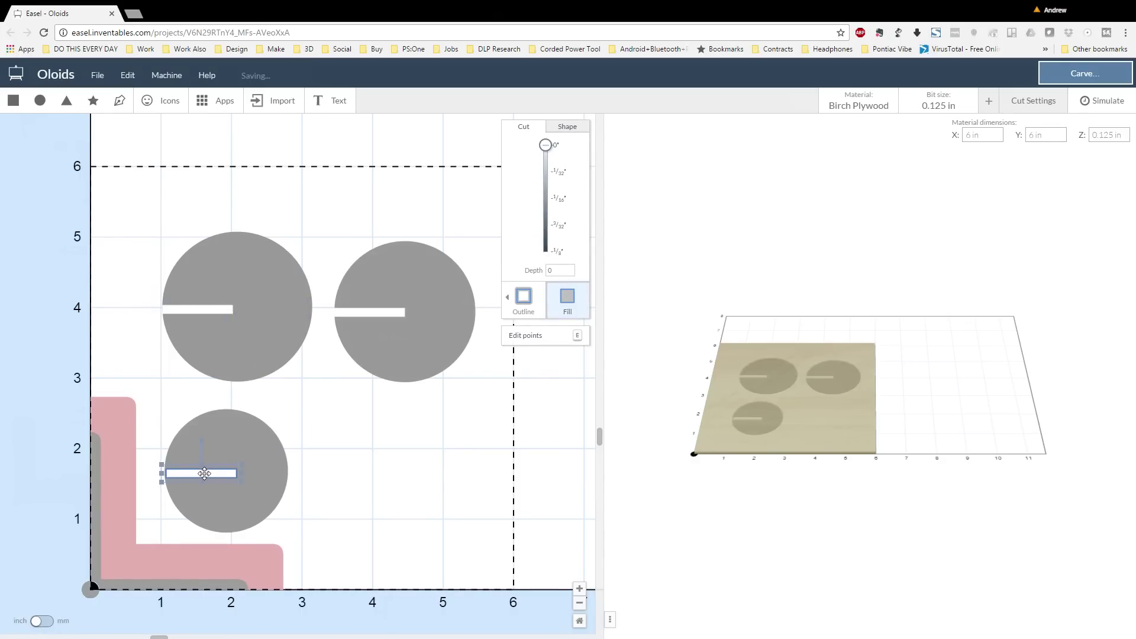
click(385, 481)
click(254, 481)
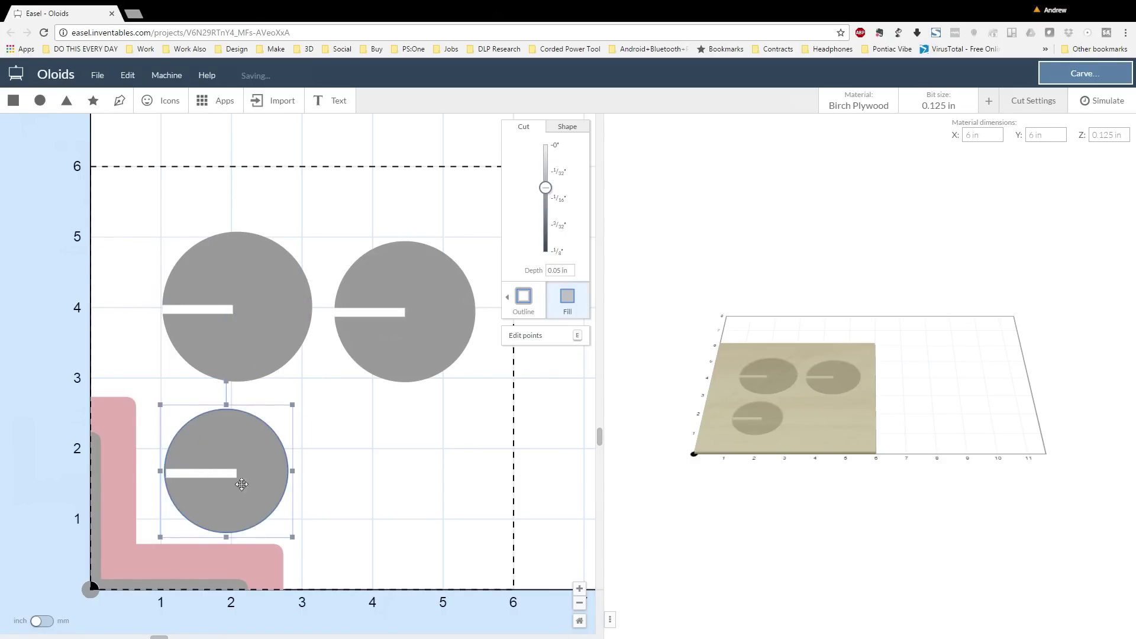
shift+click(201, 472)
click(45, 129)
click(373, 478)
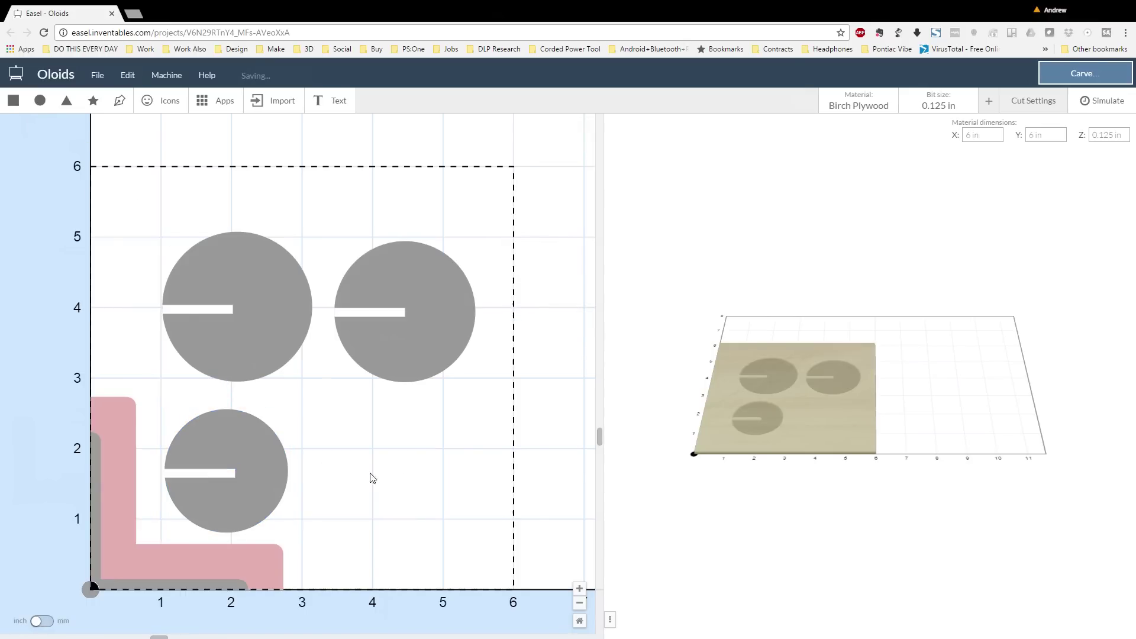
click(230, 477)
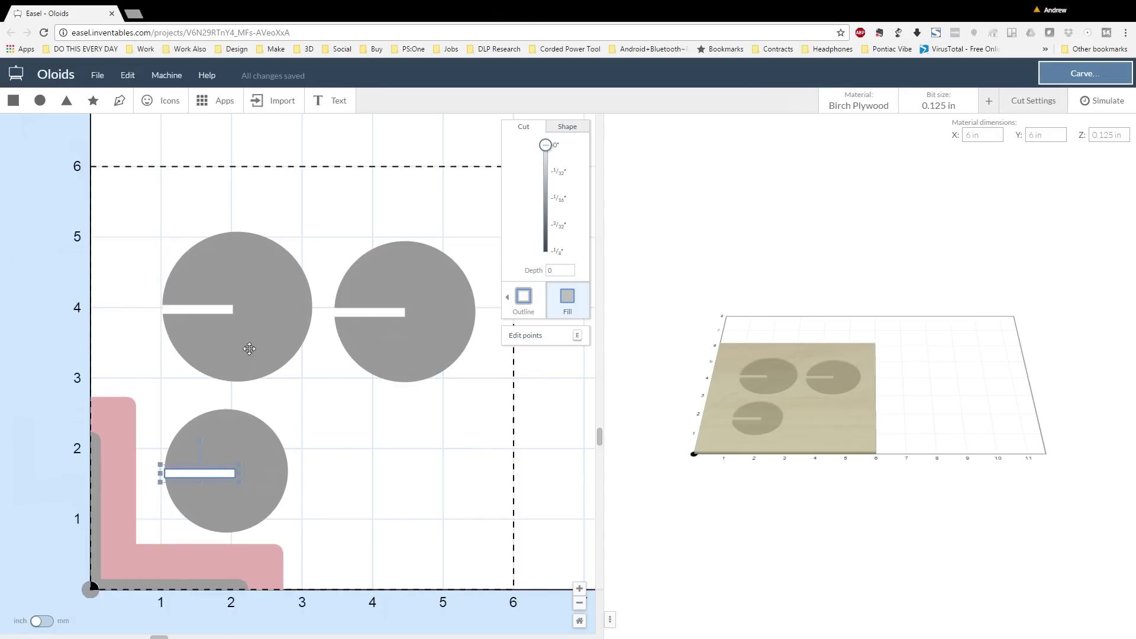
shift+click(222, 310)
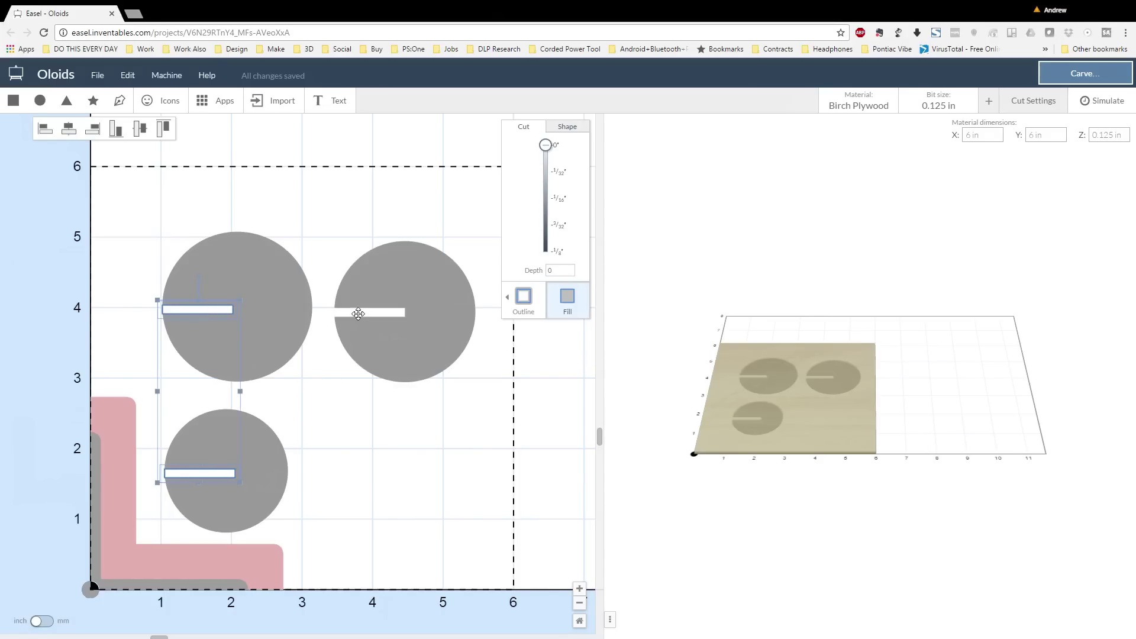
Undo the last two slot placements and shorten the right circle's slot to 0.500 in wide.
click(380, 436)
key(ctrl+z)
key(ctrl+z)
key(ctrl+z)
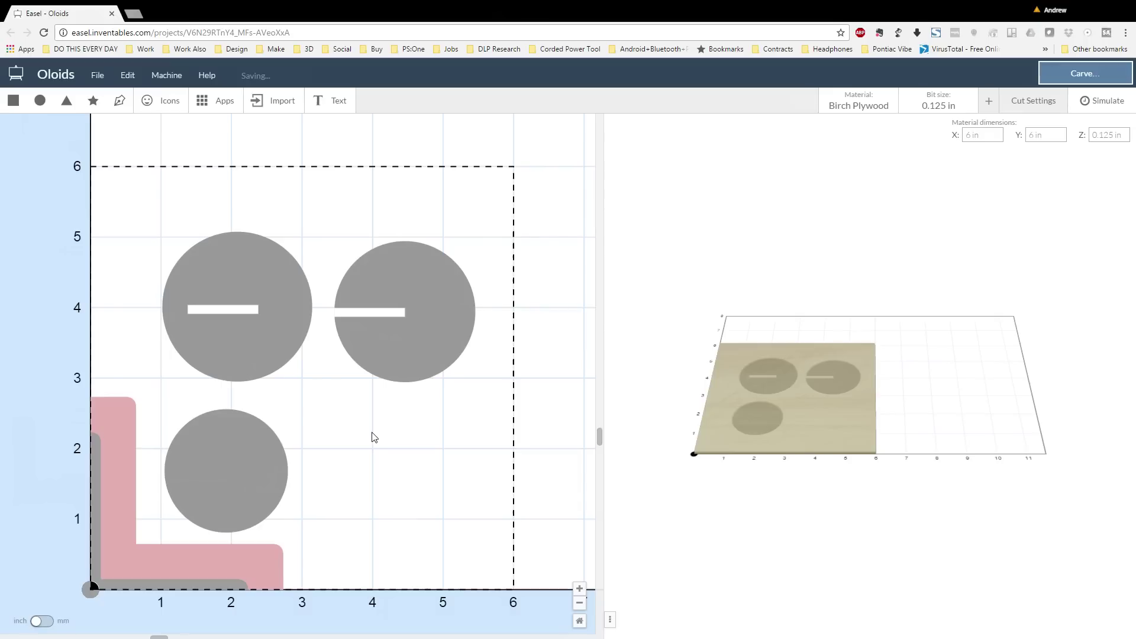
key(ctrl+z)
key(ctrl+z)
click(395, 317)
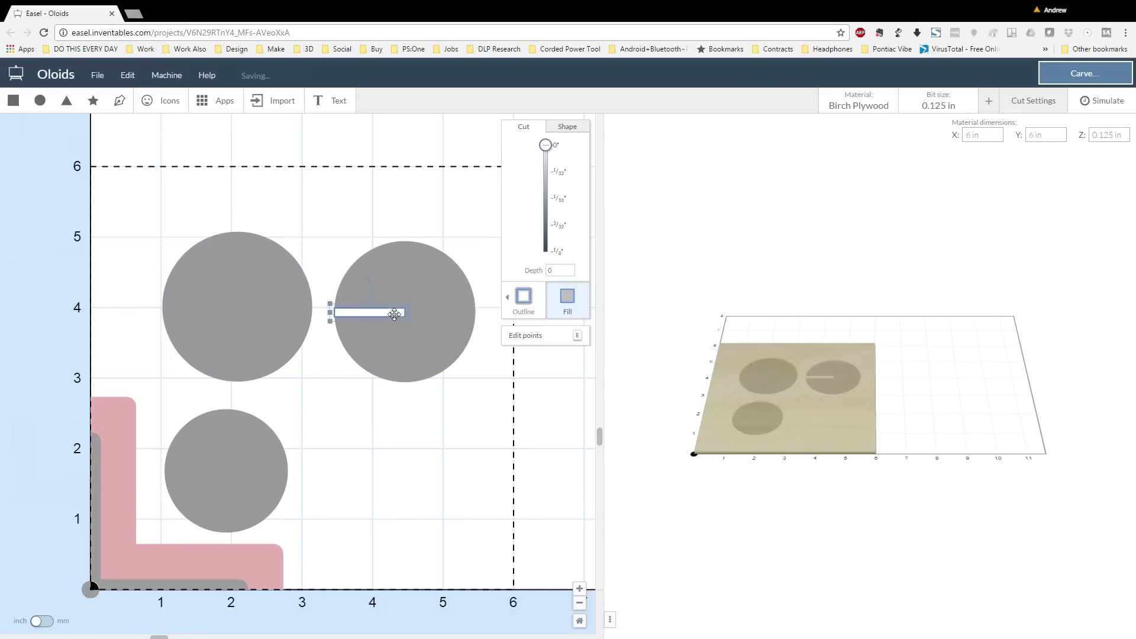
click(567, 127)
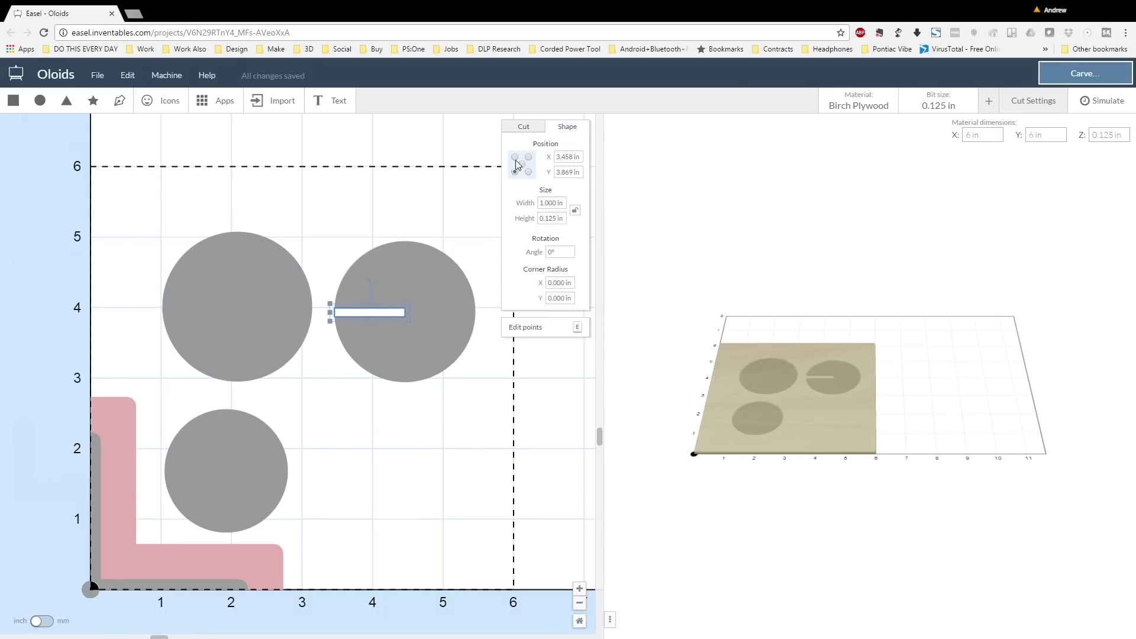
click(563, 204)
text(0.5)
key(Return)
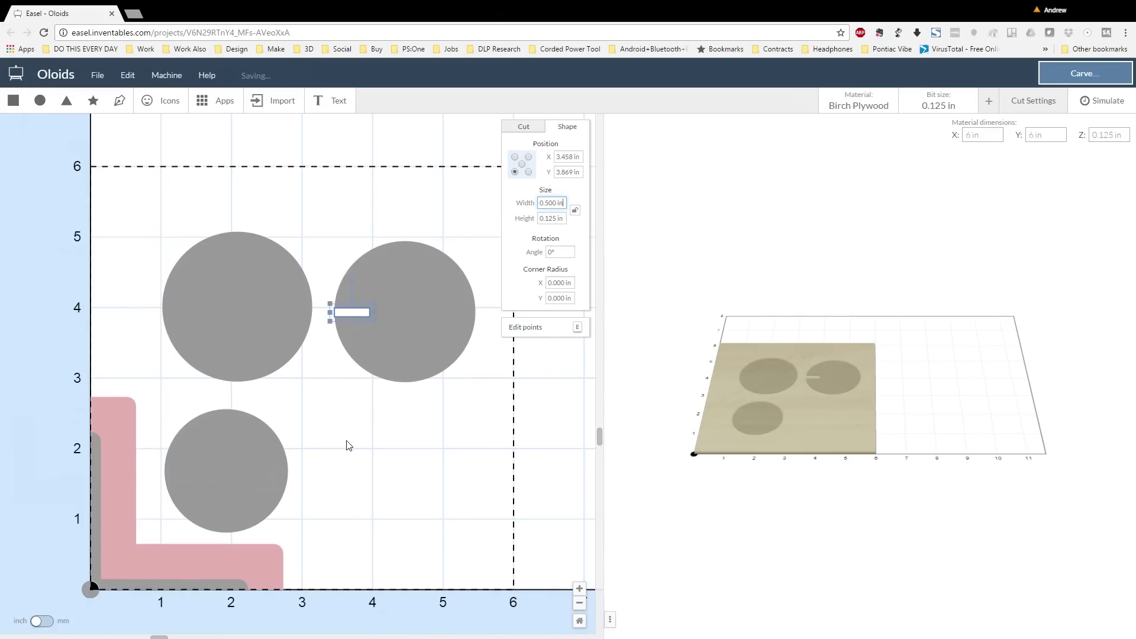
Duplicate the 0.500 in slot and move the copy onto the upper-left circle.
click(348, 445)
click(344, 312)
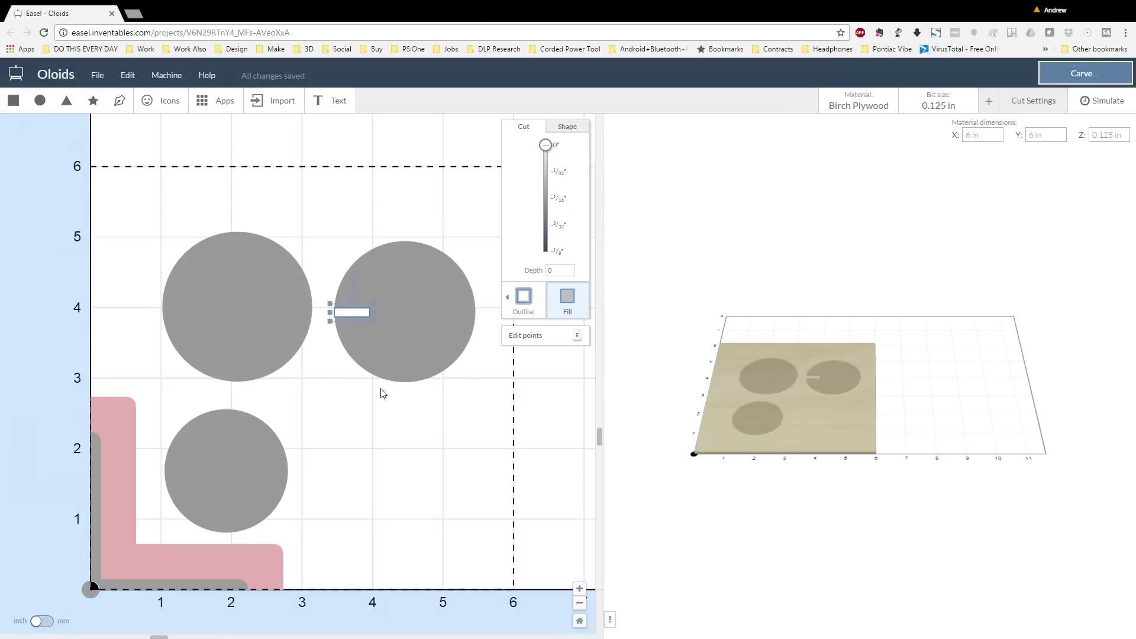
key(ctrl+d)
drag(390, 312, 214, 305)
shift+click(217, 342)
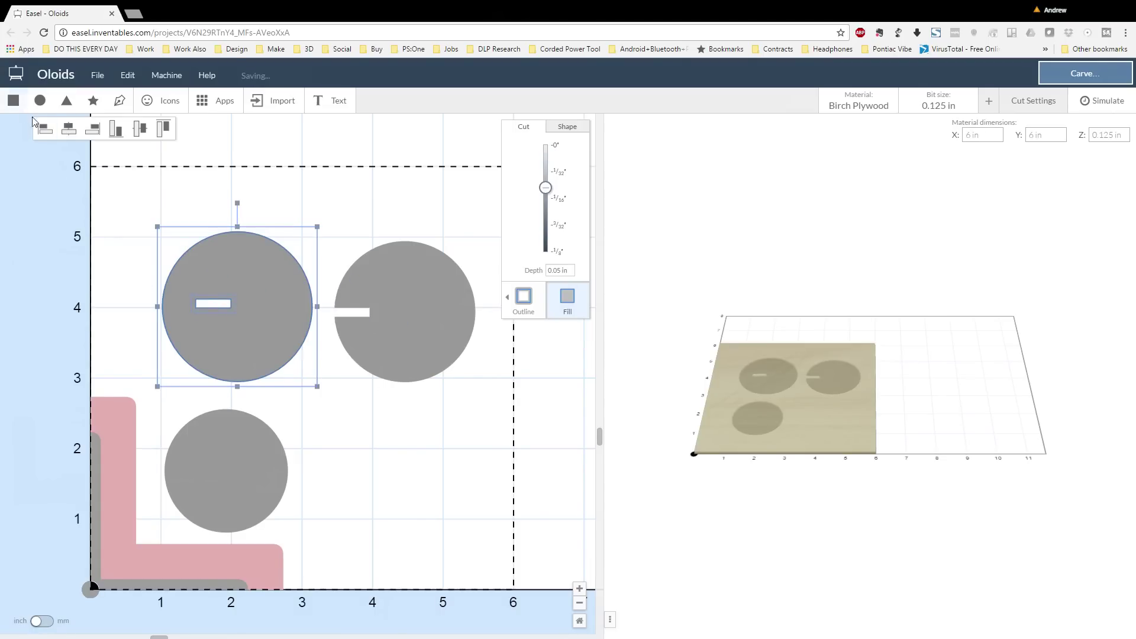
Align the upper-left slot to its circle's left edge and centre it vertically.
click(44, 134)
click(100, 330)
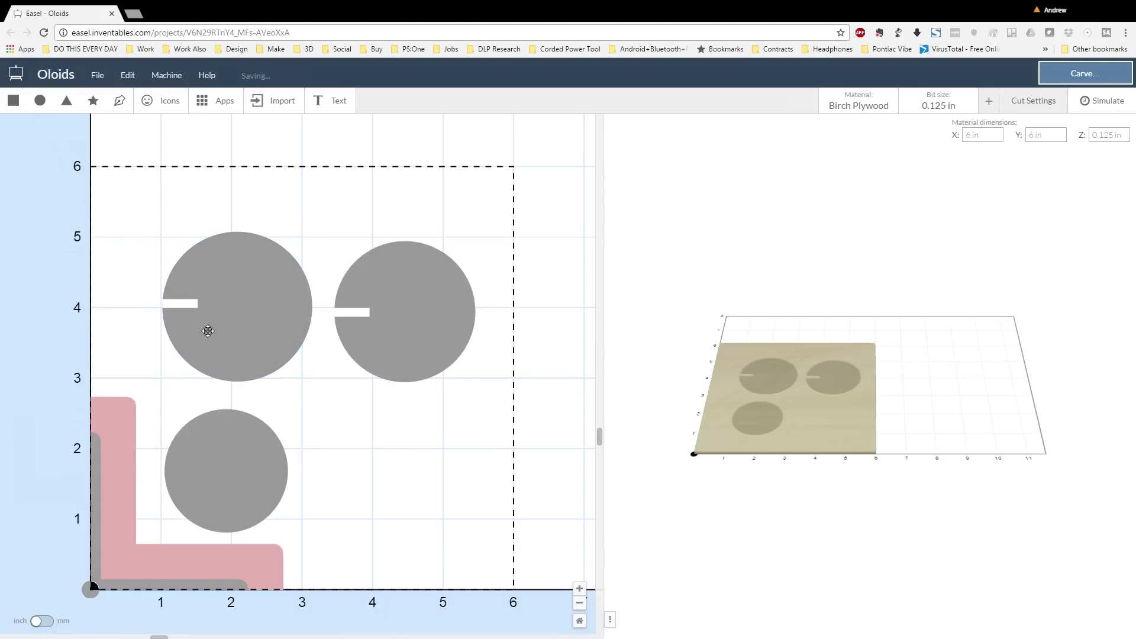
click(188, 303)
shift+click(241, 312)
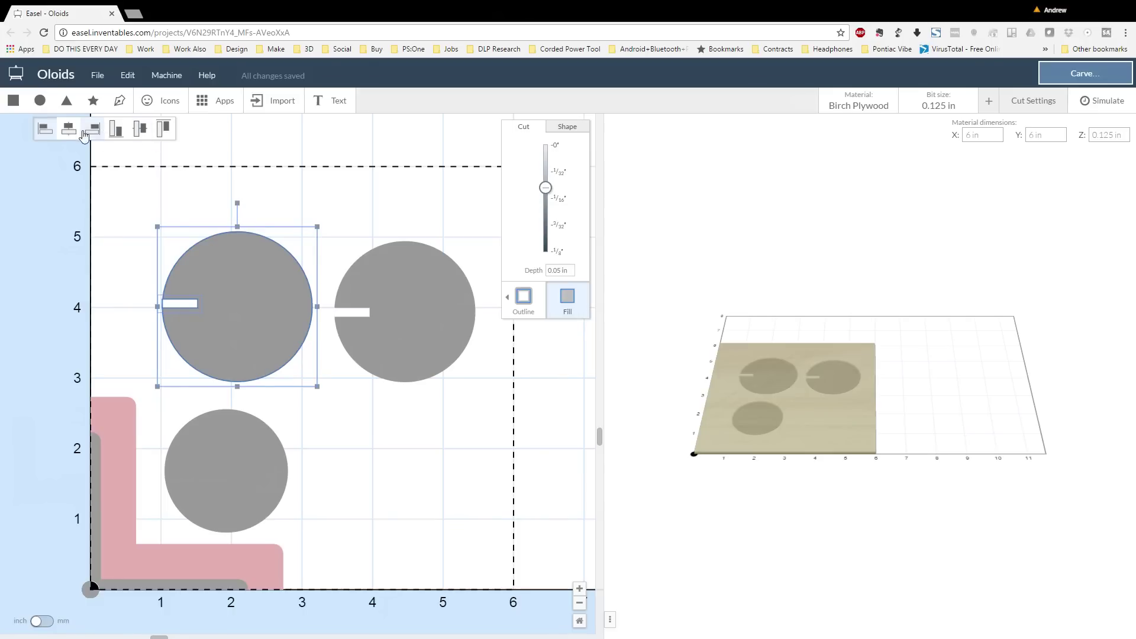
click(136, 130)
click(117, 283)
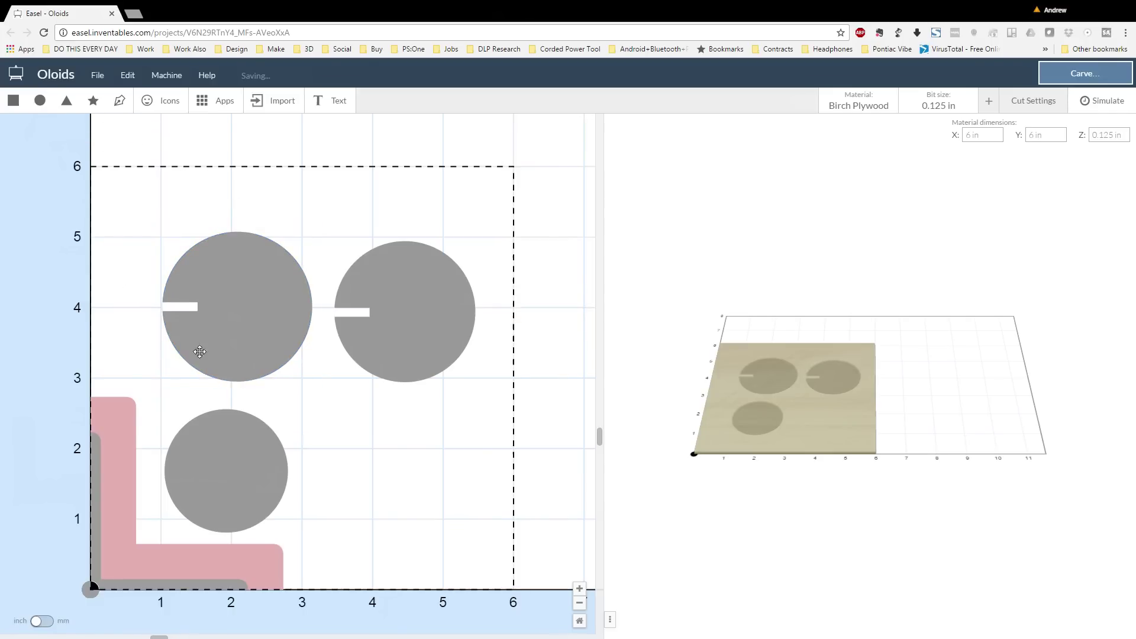
Duplicate the slot into the bottom circle, aligned left and vertically centred.
click(189, 306)
key(shift+Right)
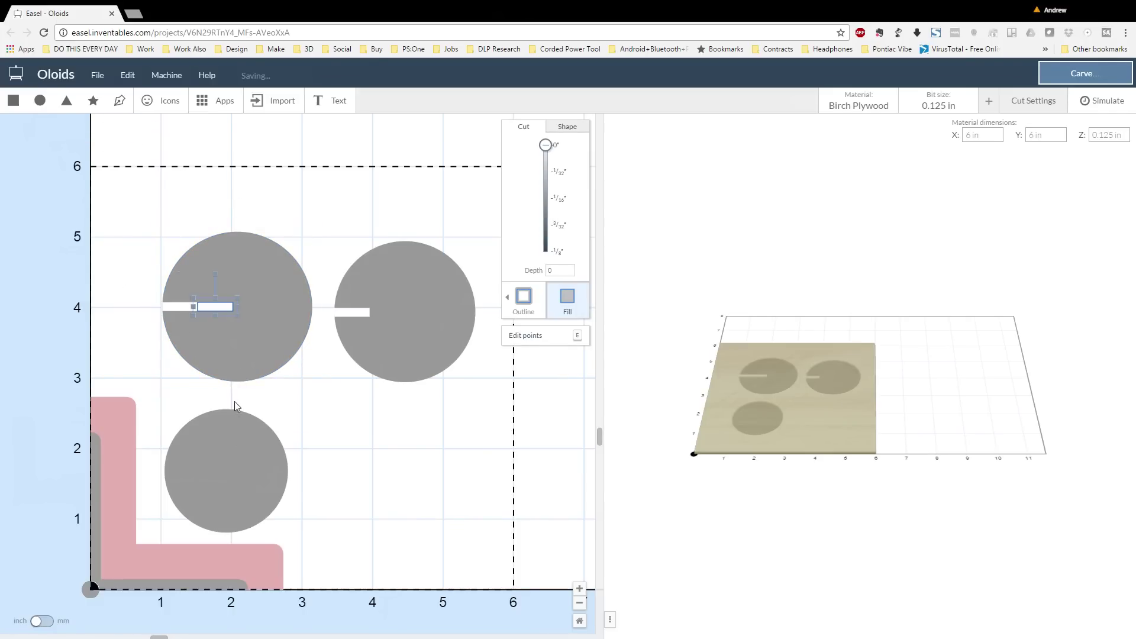
drag(222, 303, 205, 471)
shift+click(247, 457)
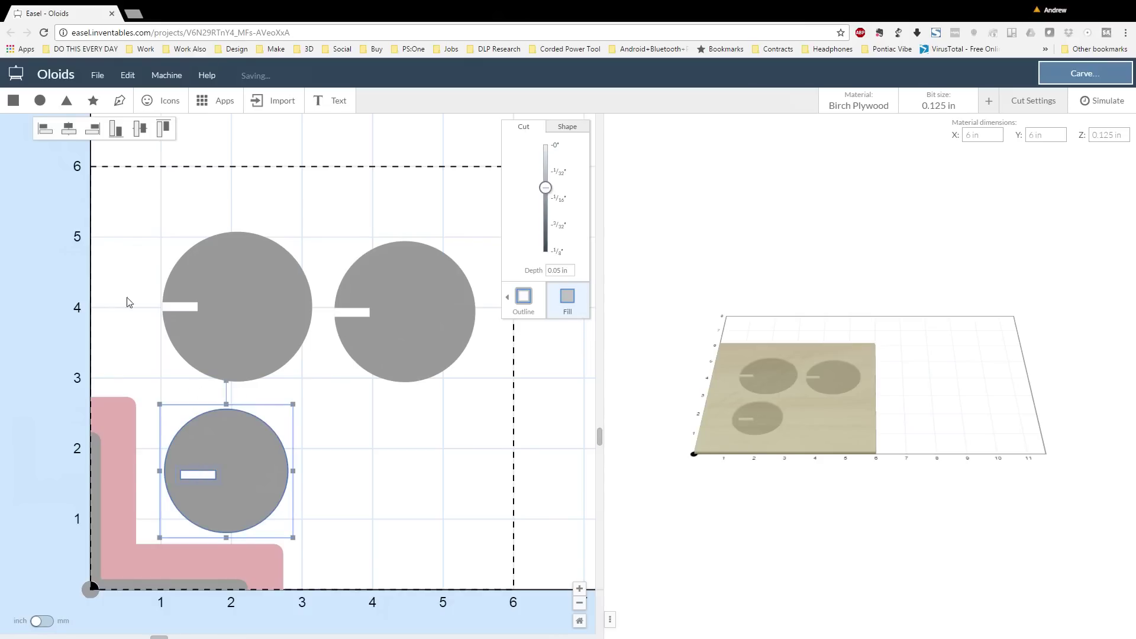
click(47, 129)
click(140, 129)
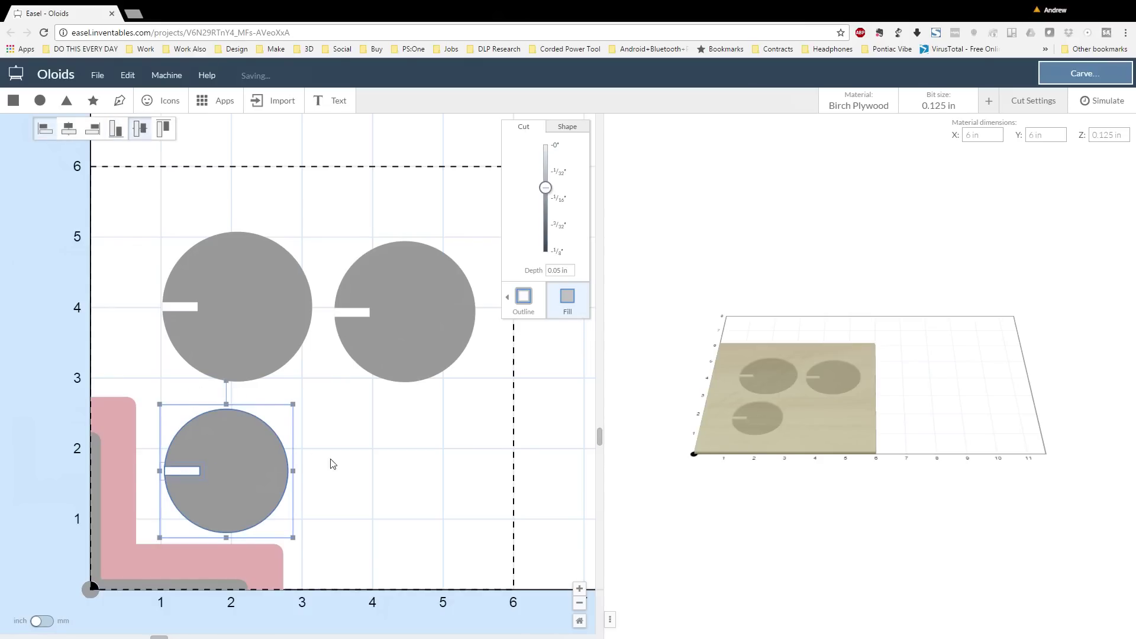
click(351, 463)
click(400, 353)
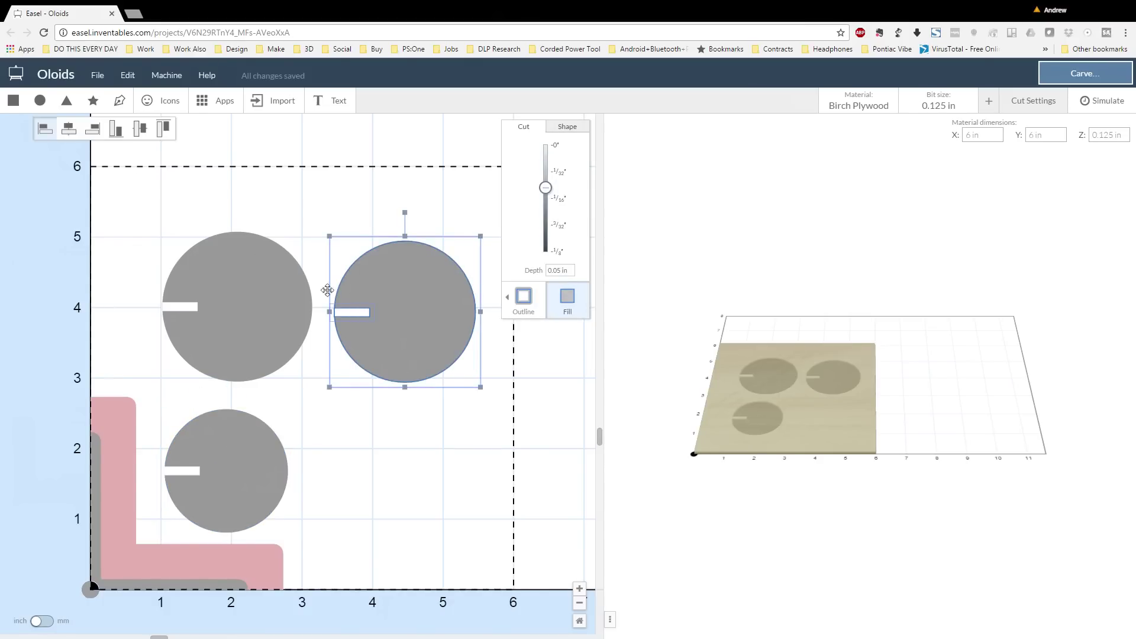
click(392, 514)
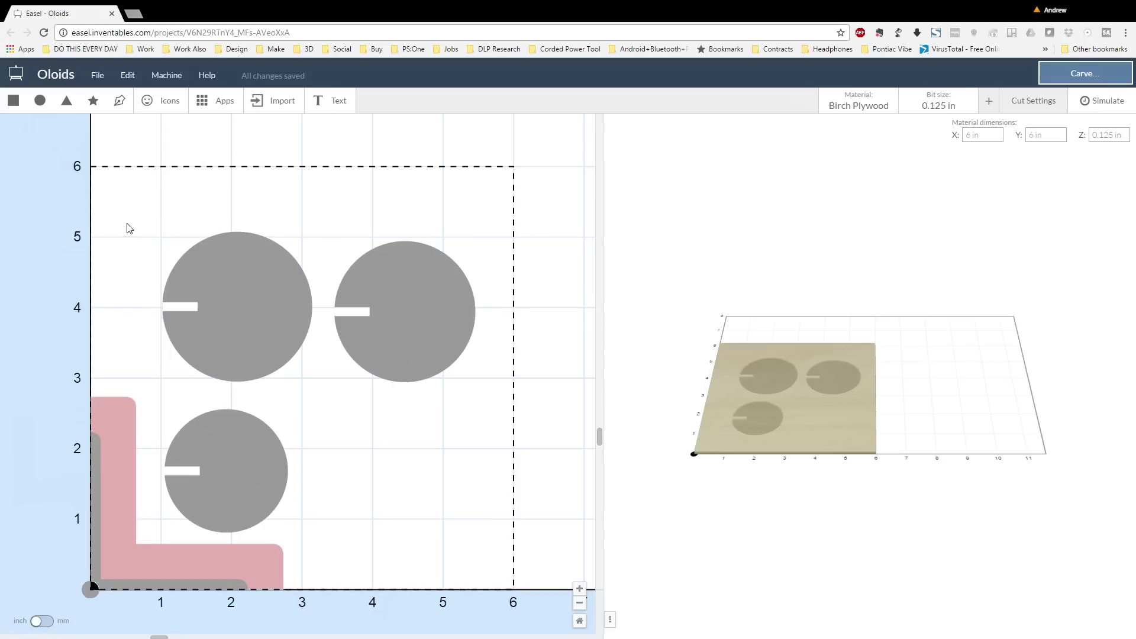
click(253, 355)
Merge the upper-left circle with its slot into one notched shape and make it an outline cut.
click(127, 76)
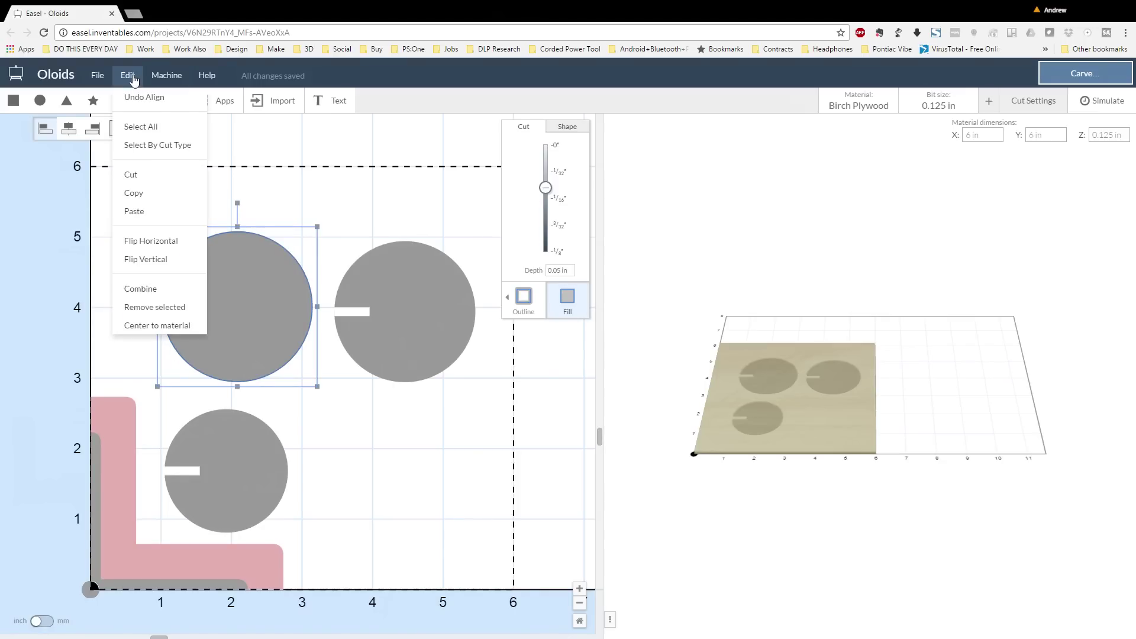
click(176, 288)
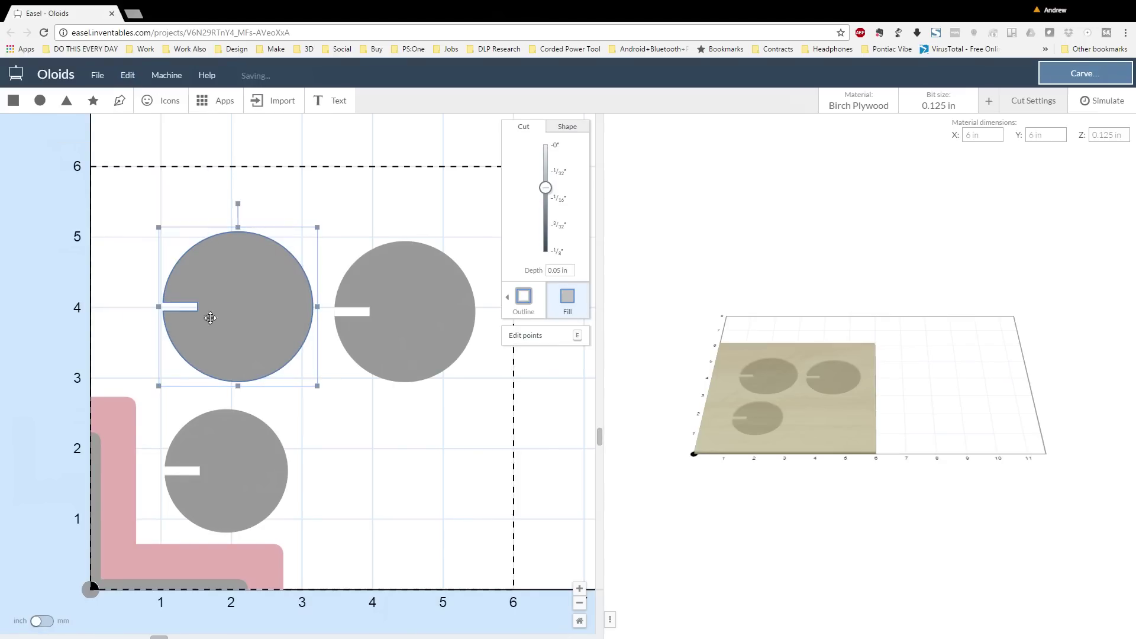
click(401, 398)
click(220, 300)
click(330, 439)
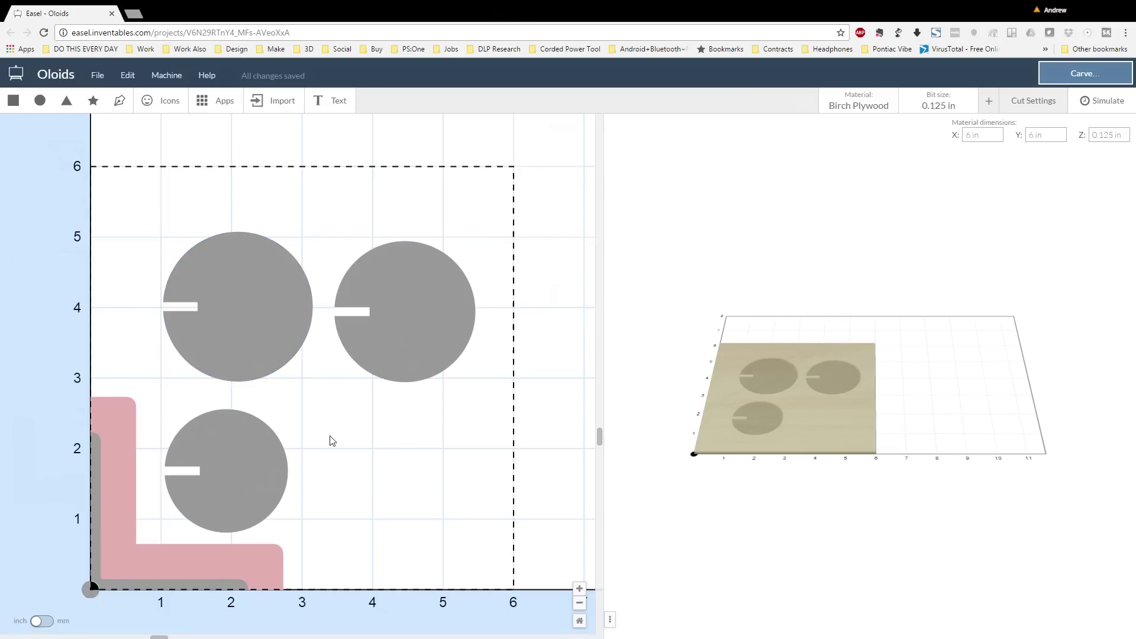
click(300, 318)
click(575, 128)
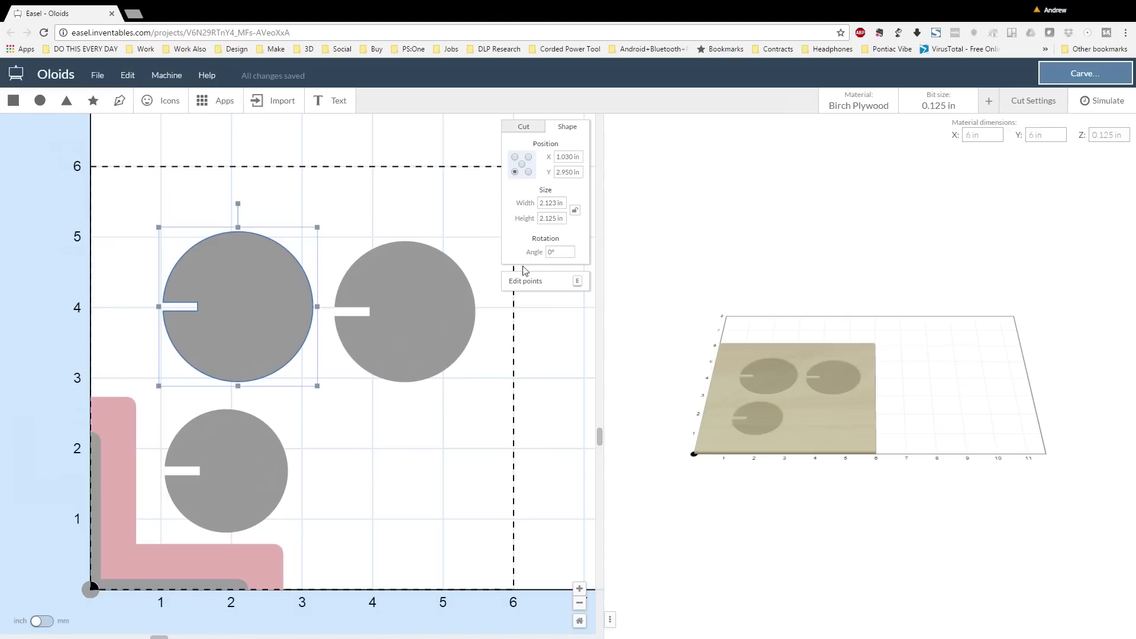
click(524, 127)
click(524, 297)
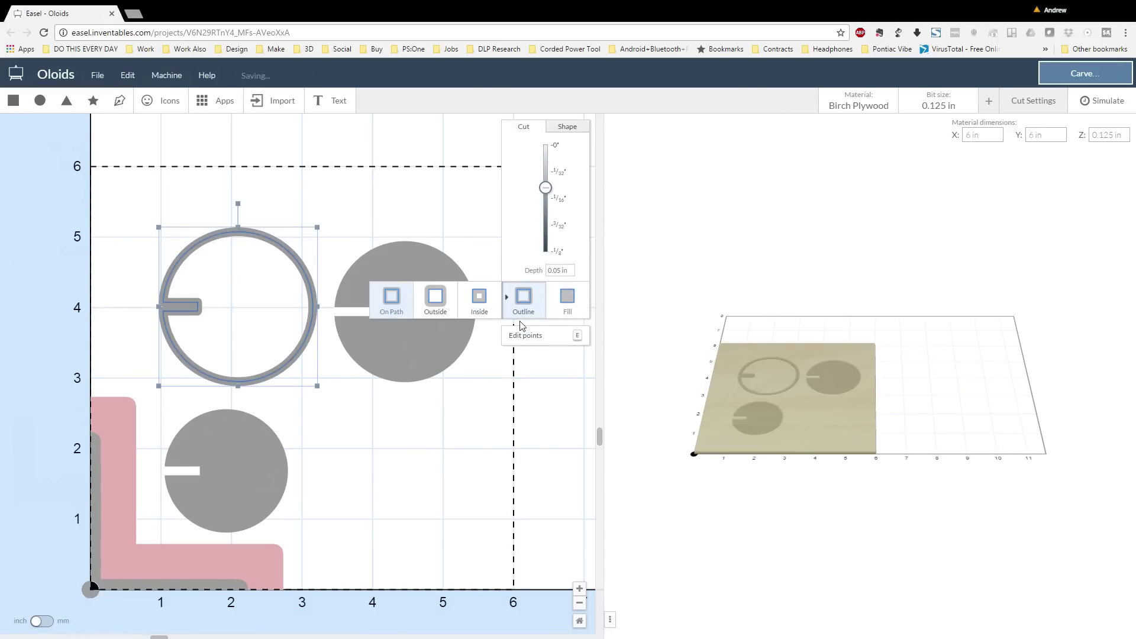
Set the top-left circle to cut outside its path and view the preview from the top.
click(436, 297)
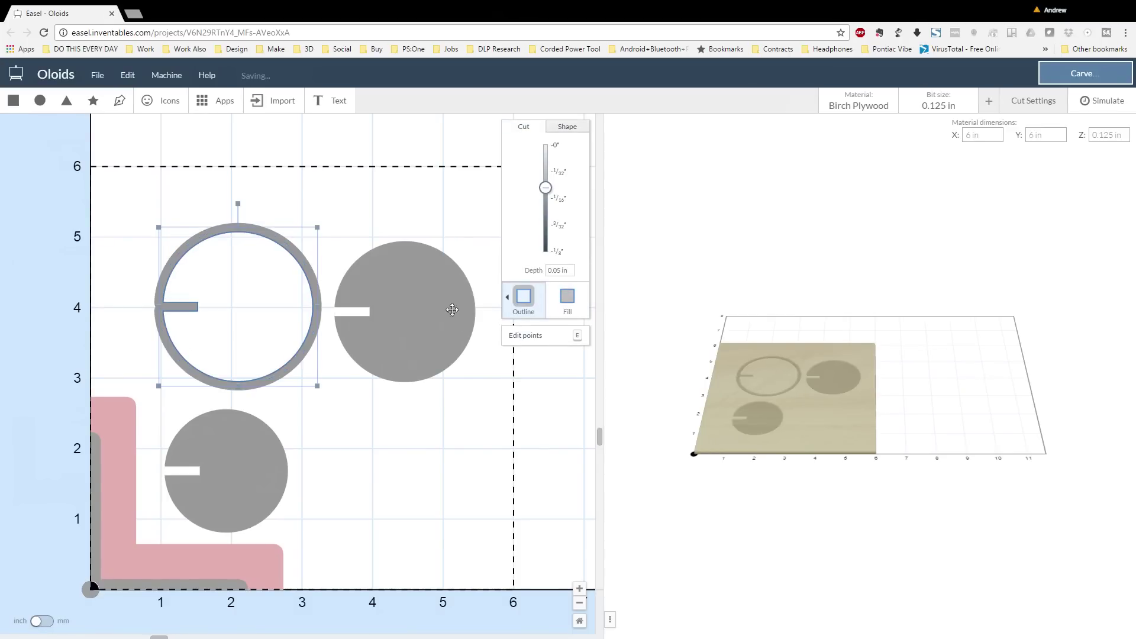
click(470, 438)
drag(713, 373, 719, 341)
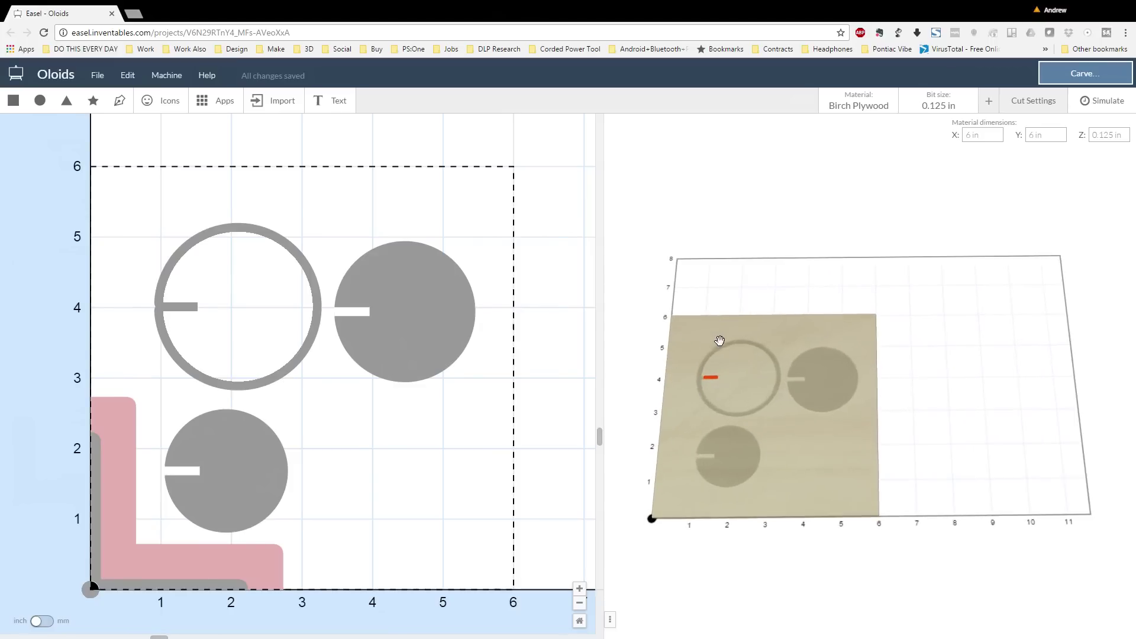
right_drag(719, 341, 865, 401)
scroll(876, 413, up, 2)
drag(875, 477, 791, 352)
scroll(792, 352, up, 2)
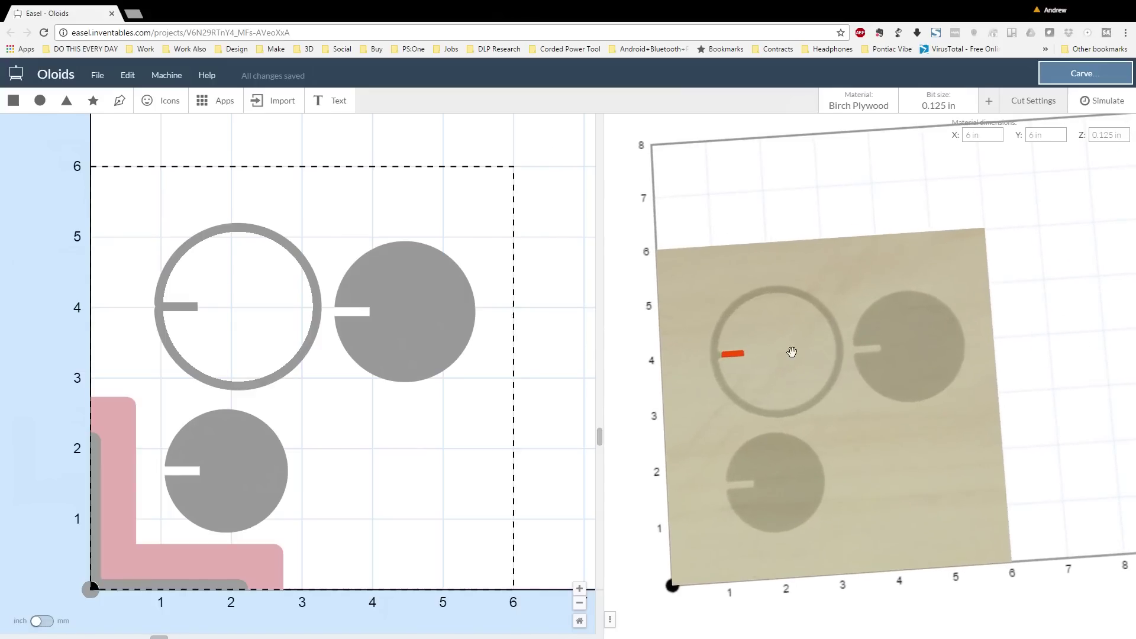
Switch the cutting bit to the 1/16 in 2-flute fish tail (0.0625 in).
click(925, 106)
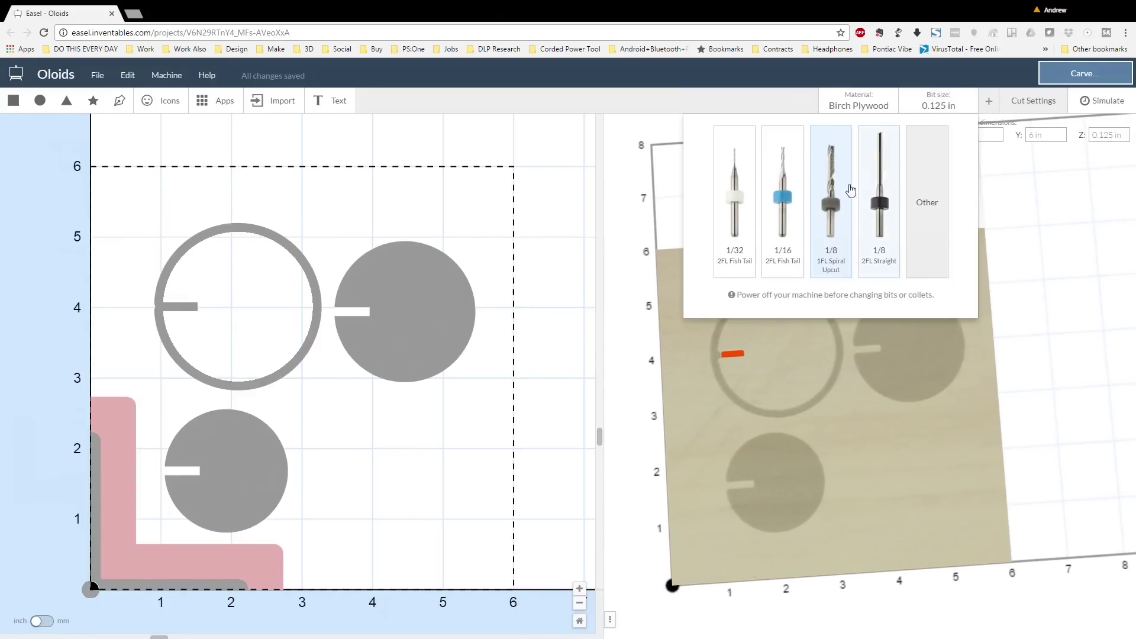
click(782, 195)
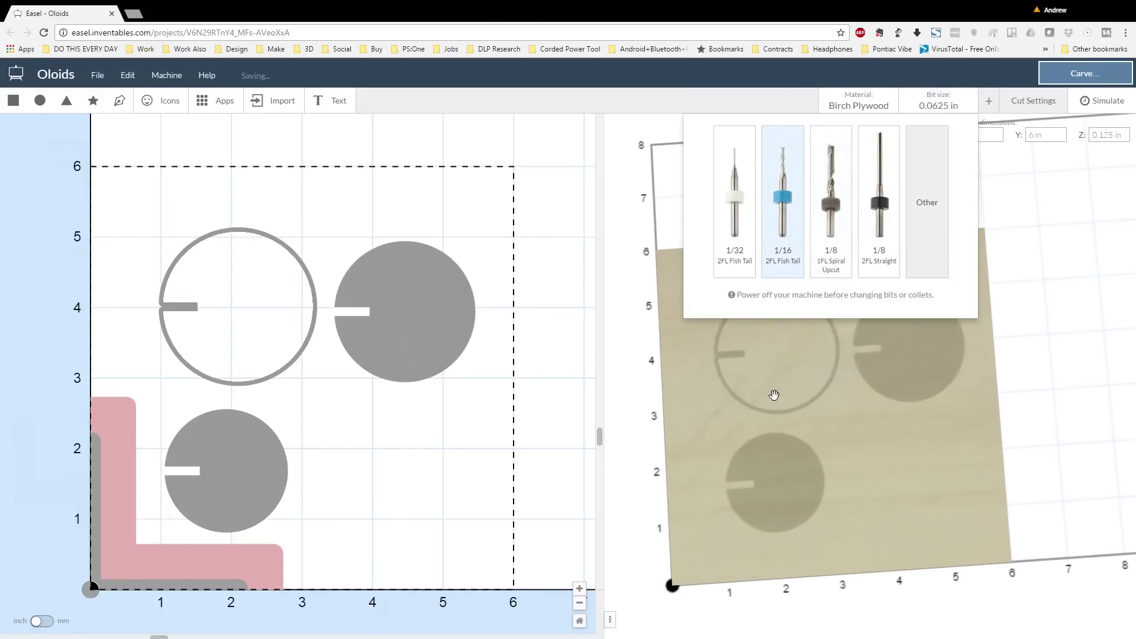
click(572, 272)
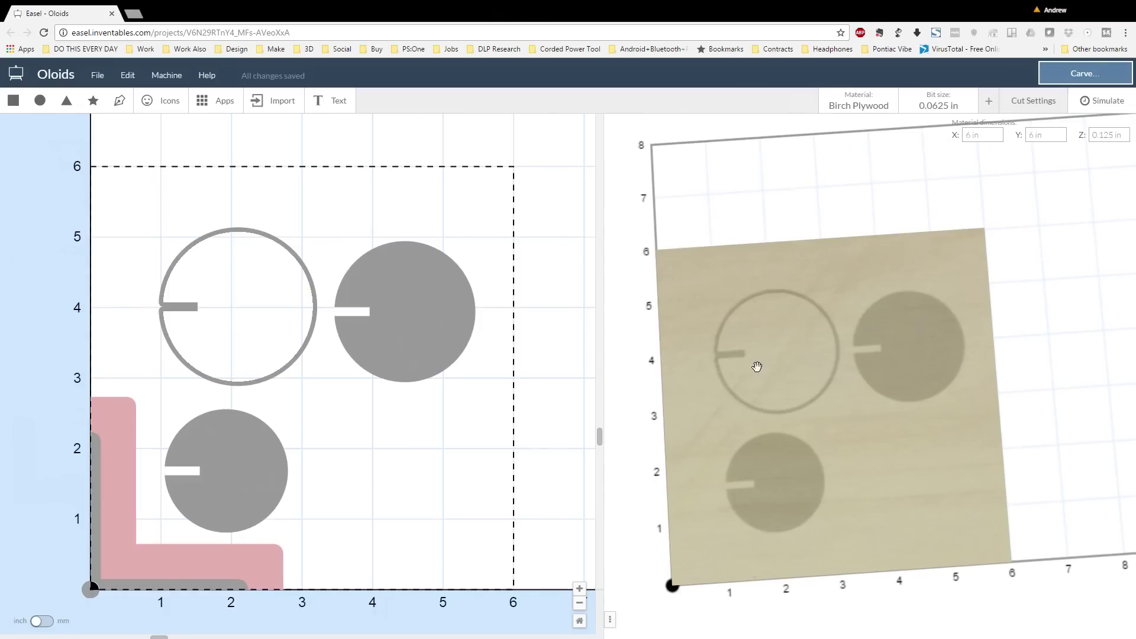
Combine the upper-right and lower-left solid circles with their slots.
click(175, 310)
click(413, 417)
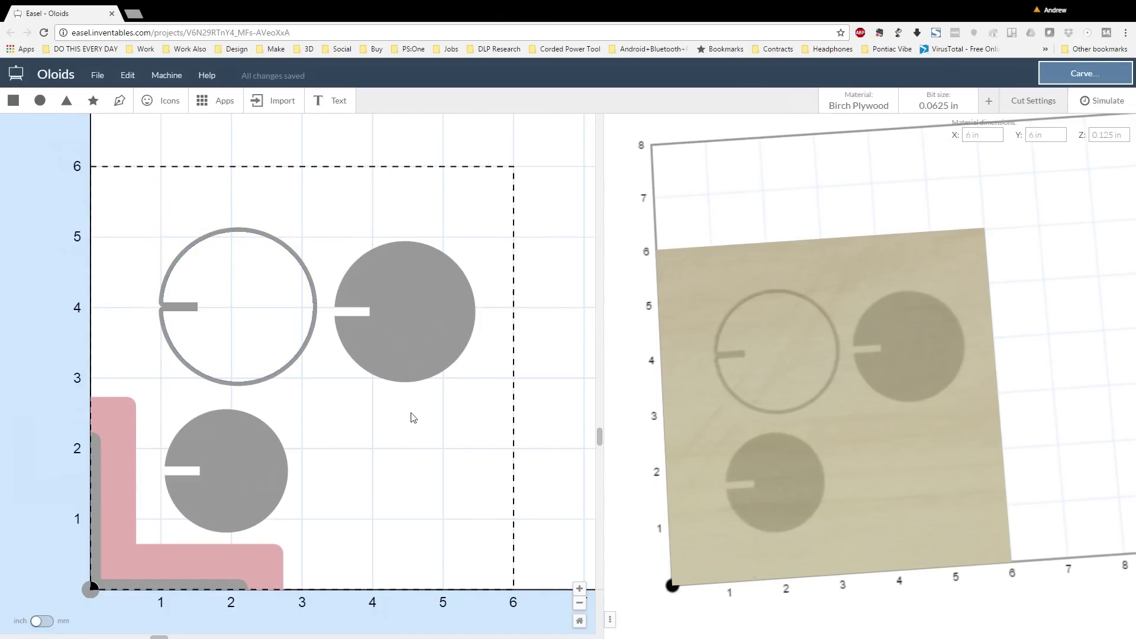
click(395, 374)
click(128, 75)
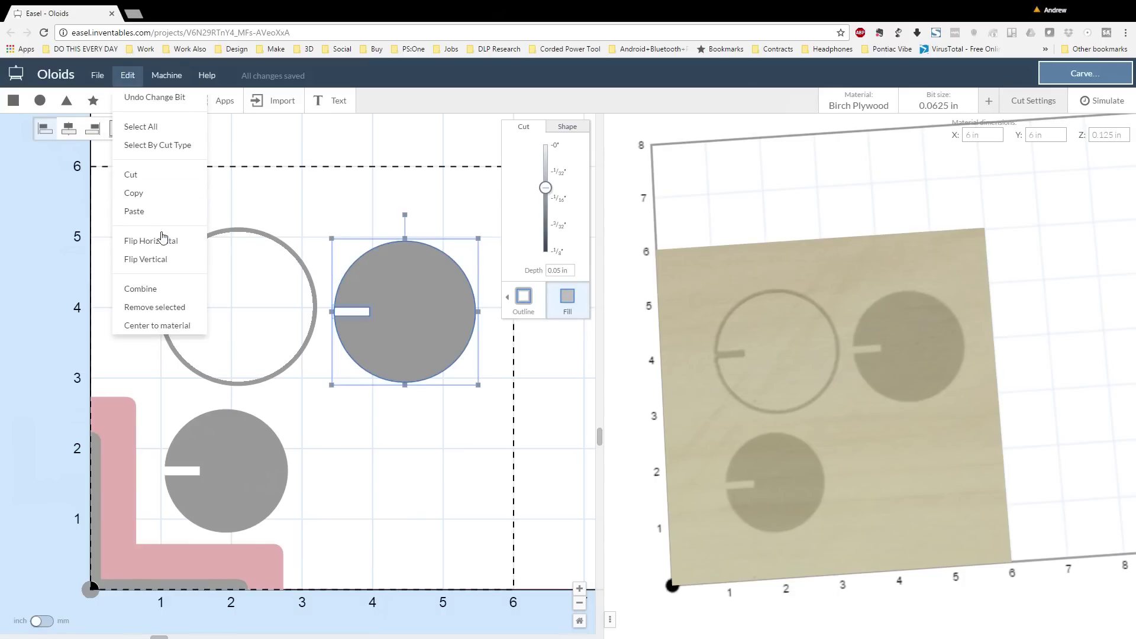
click(368, 457)
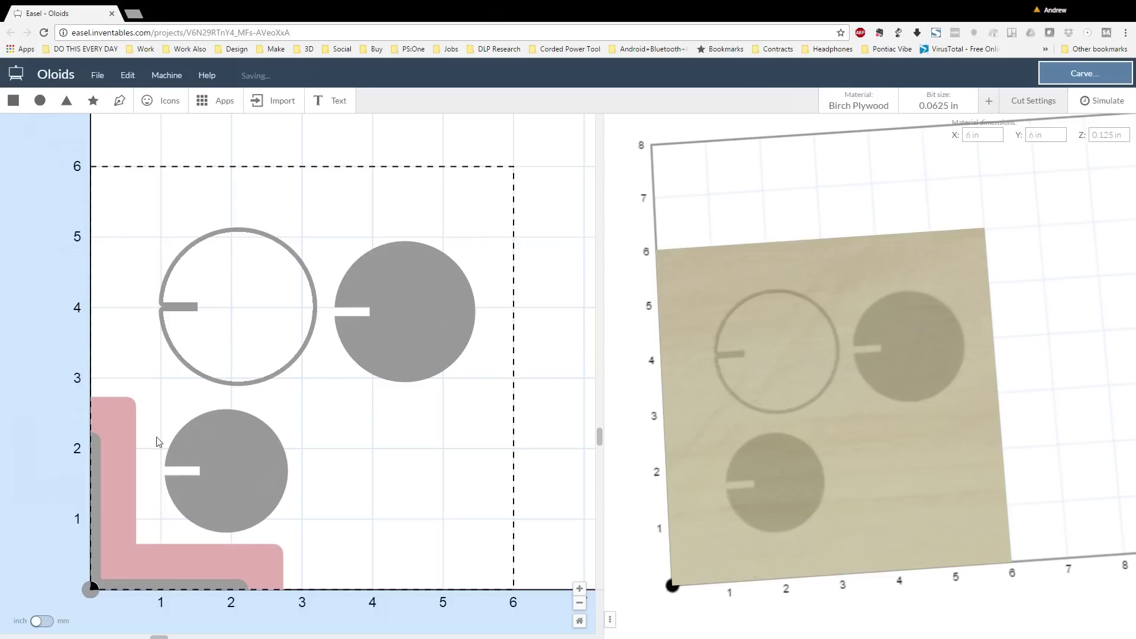
click(193, 426)
click(128, 75)
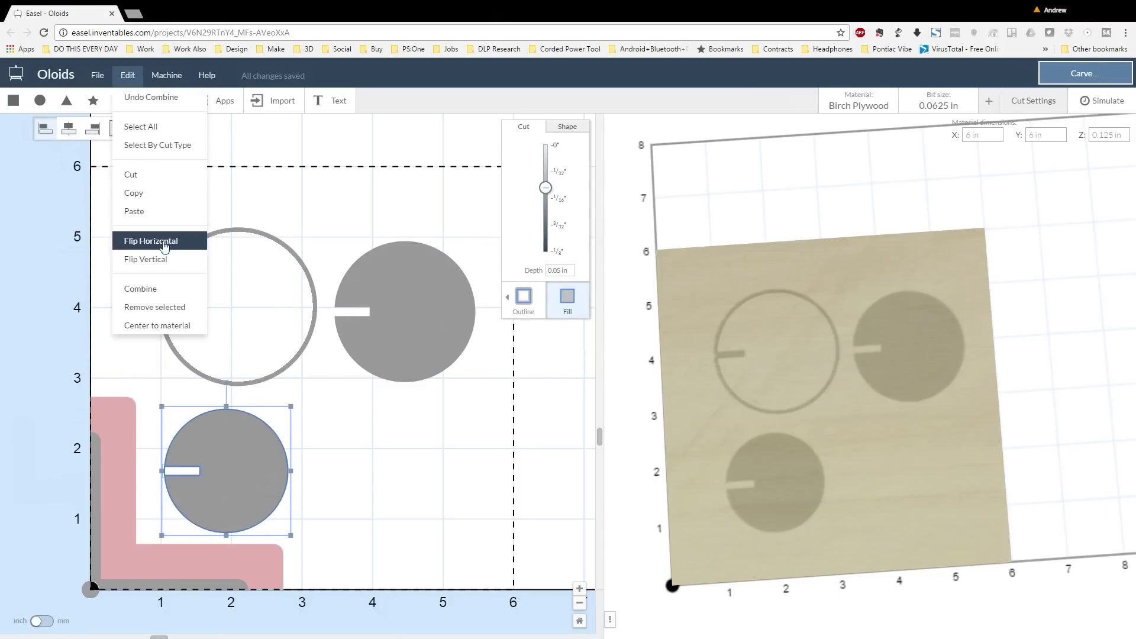
click(169, 289)
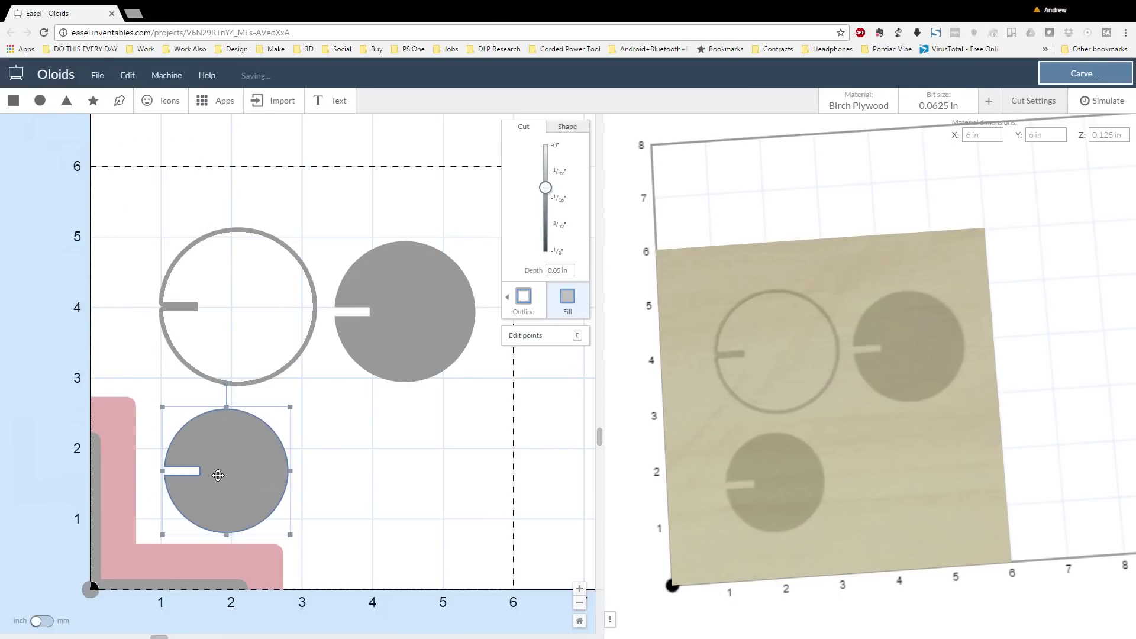
Make the lower-left slotted circle an outline cut.
click(565, 127)
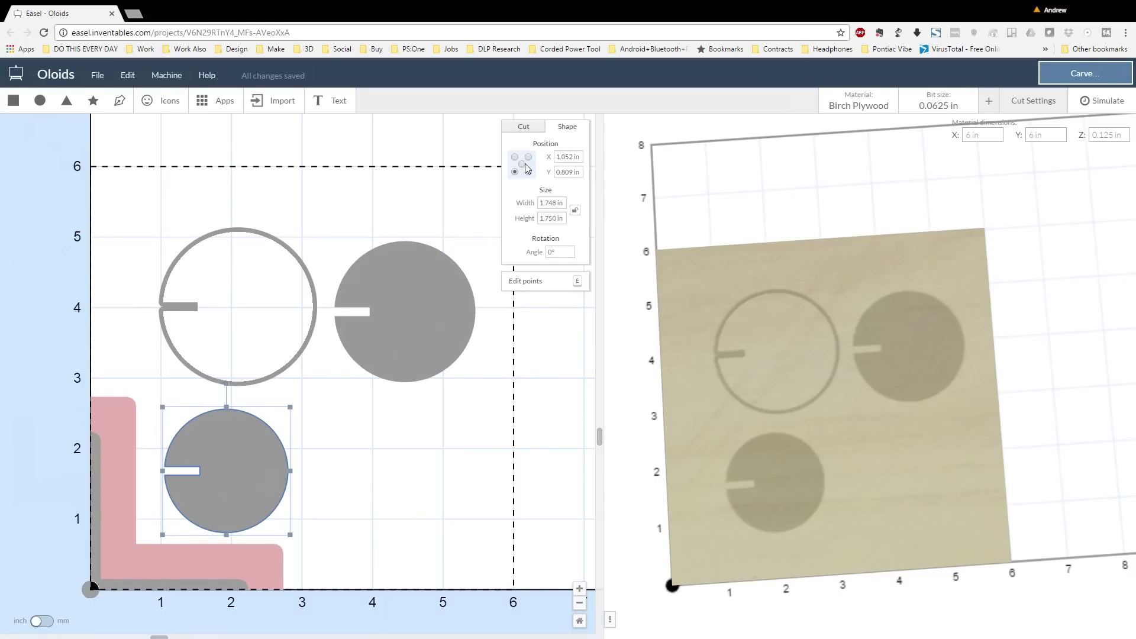
click(530, 128)
click(523, 297)
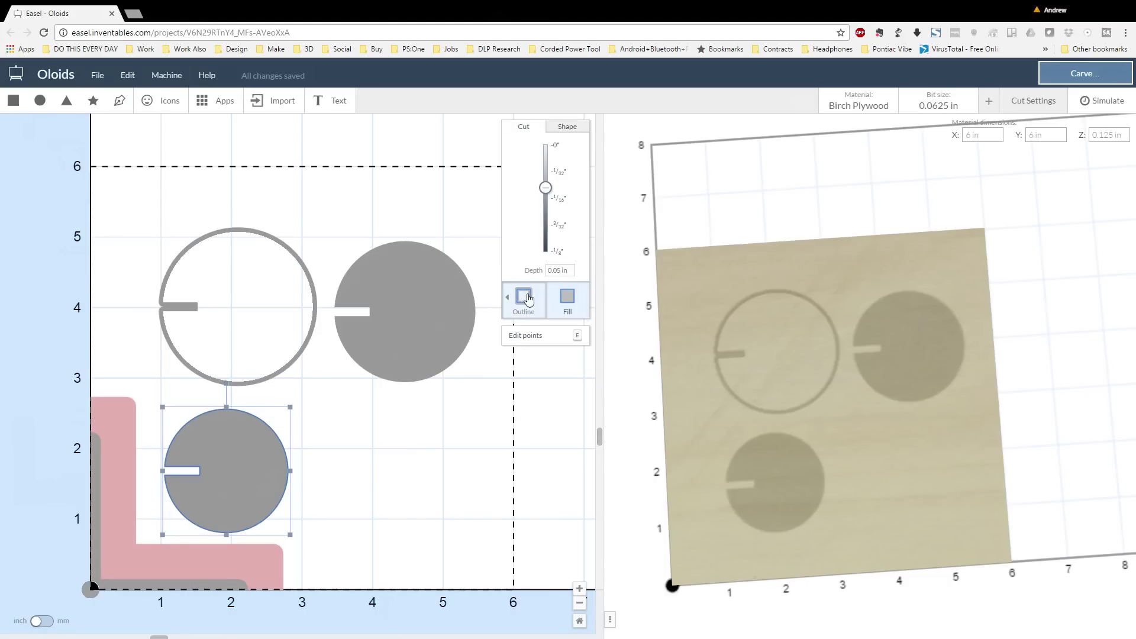
click(429, 477)
Make the filled upper-right circle an outline cut.
click(412, 346)
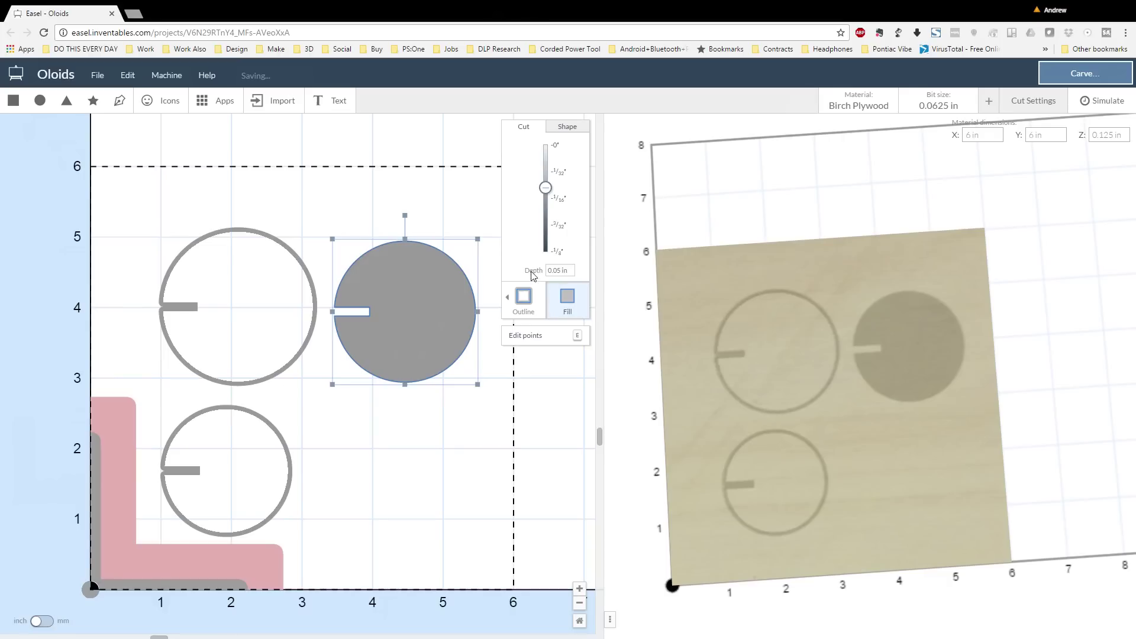
click(523, 297)
click(400, 441)
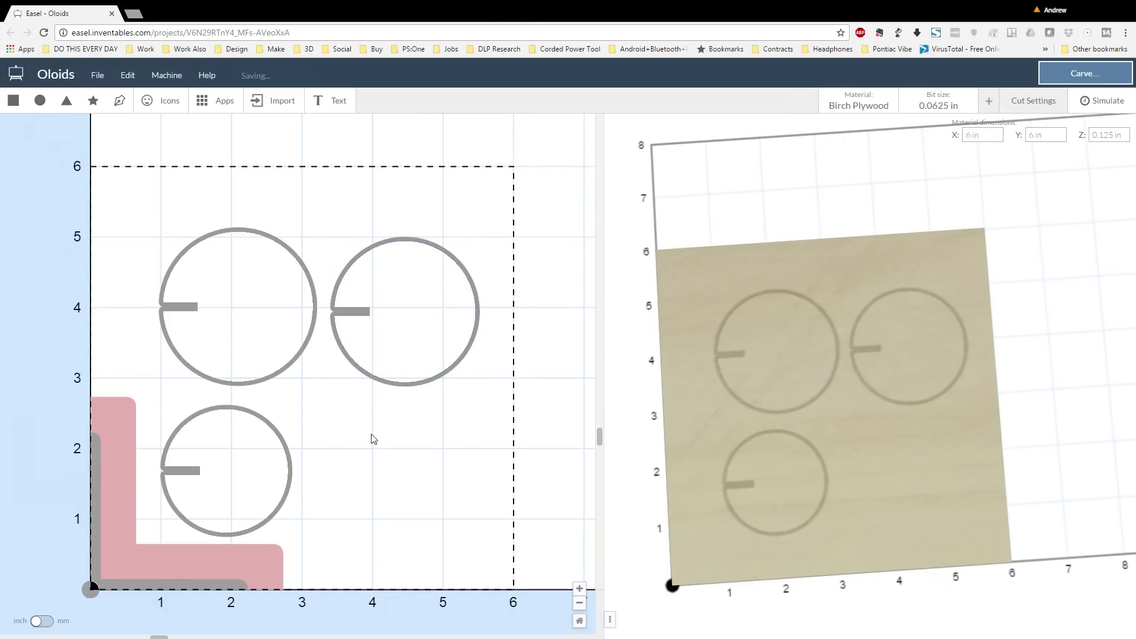
Duplicate the upper-right circle into the lower-right spot and cut all four 0.125 in deep.
click(398, 385)
key(ctrl+d)
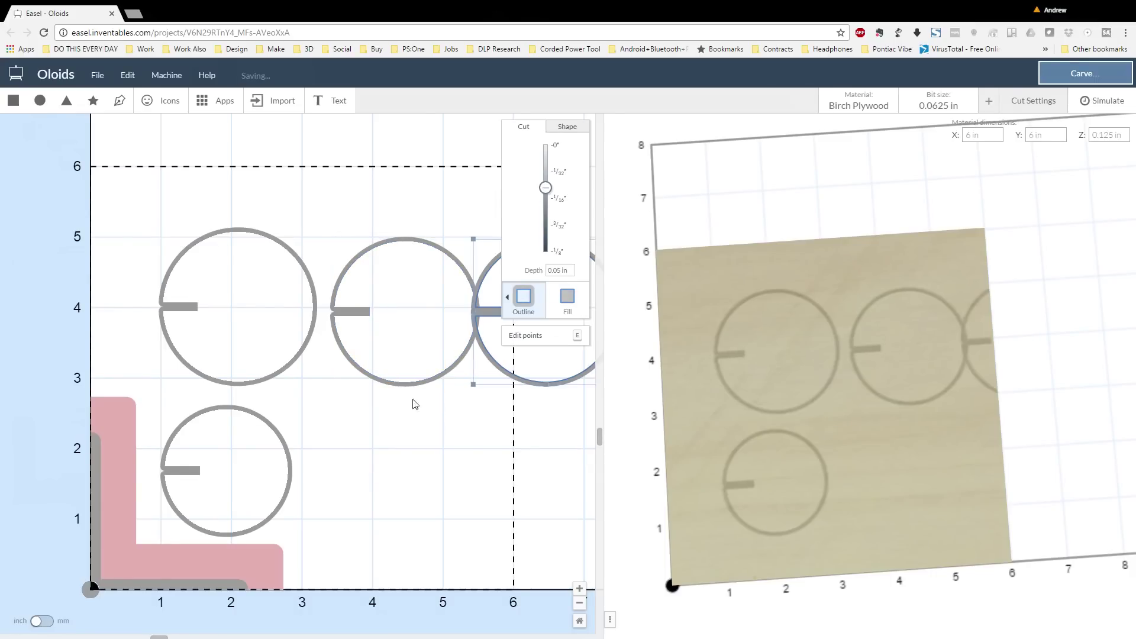
drag(491, 356, 351, 518)
key(ctrl+a)
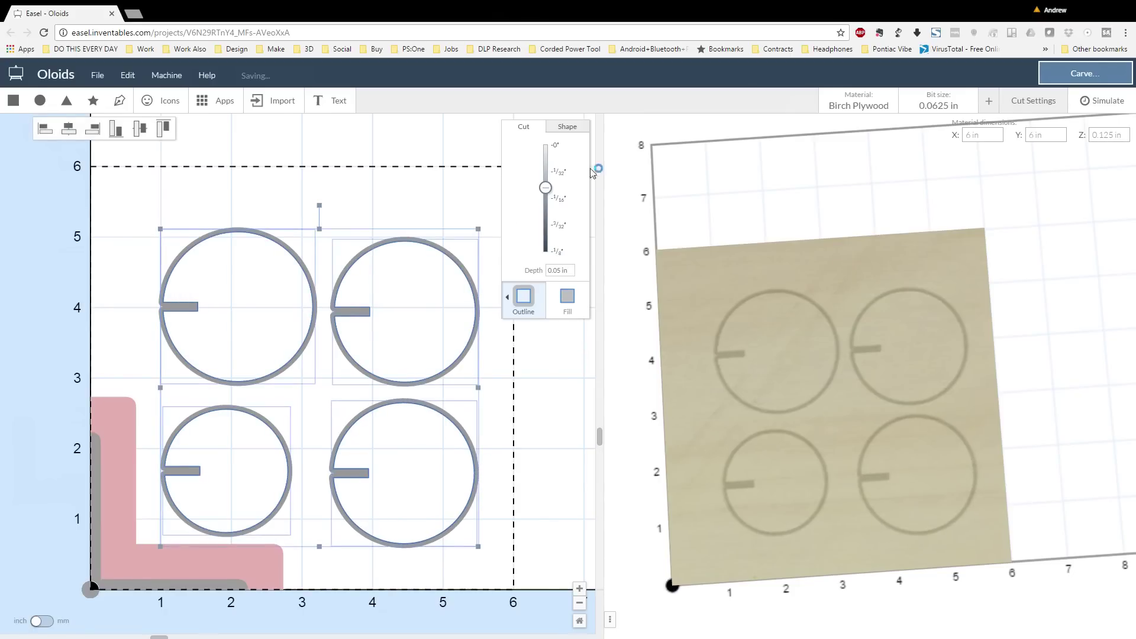
drag(547, 188, 546, 251)
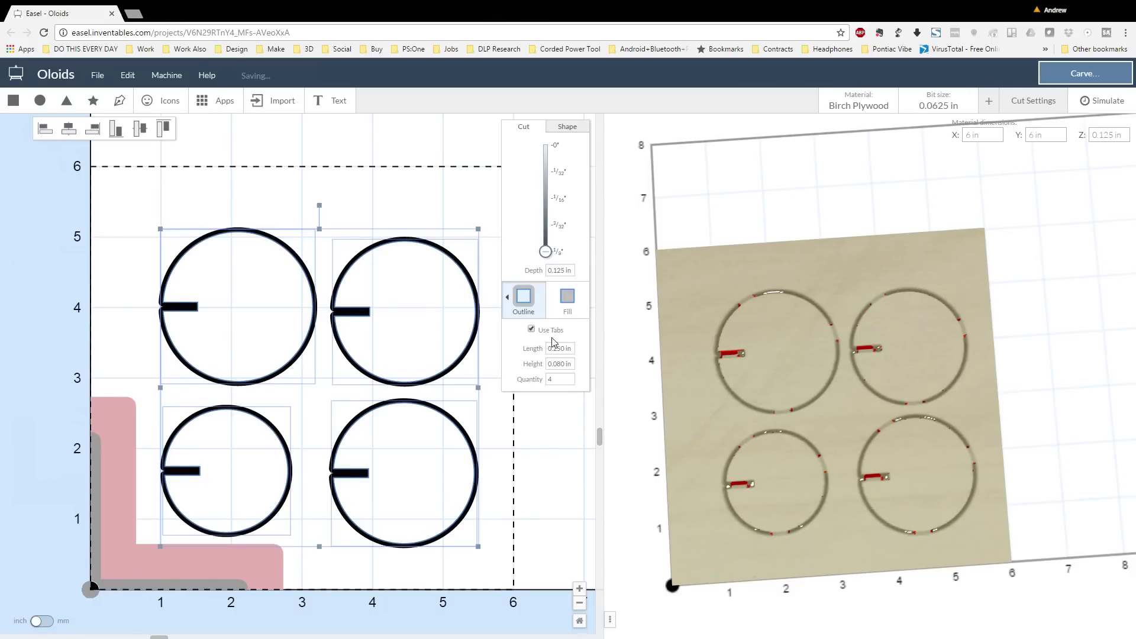
Give the circles 5 tabs each with a 0.125 in tab length.
click(569, 377)
click(561, 349)
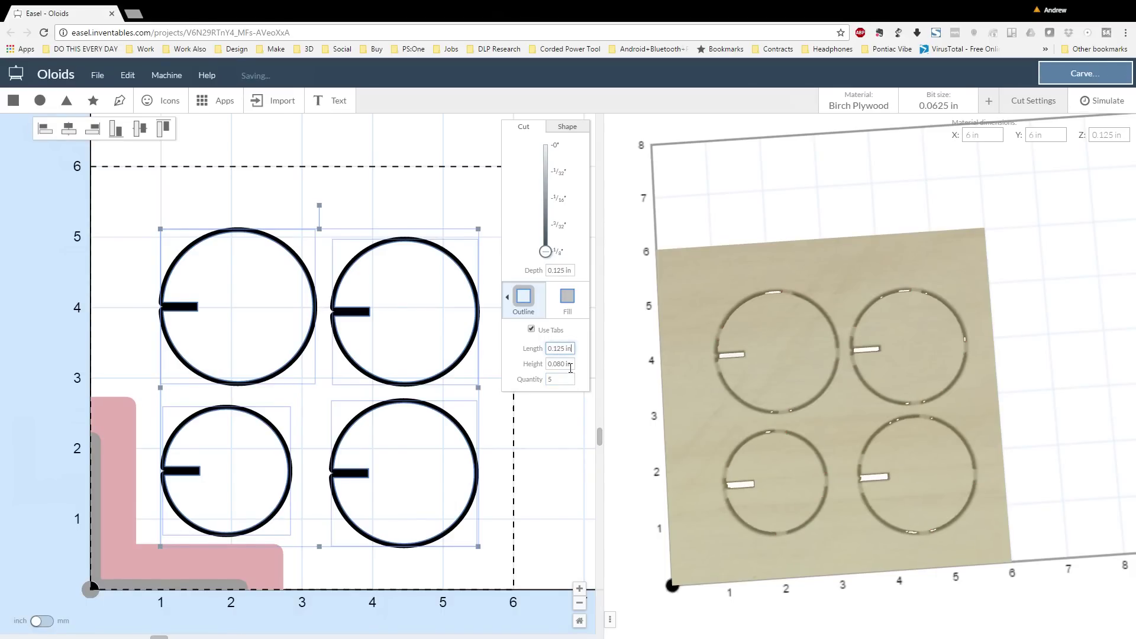
click(399, 204)
Reposition the top-left circle's lower-left, bottom and right tabs along its rim.
click(266, 235)
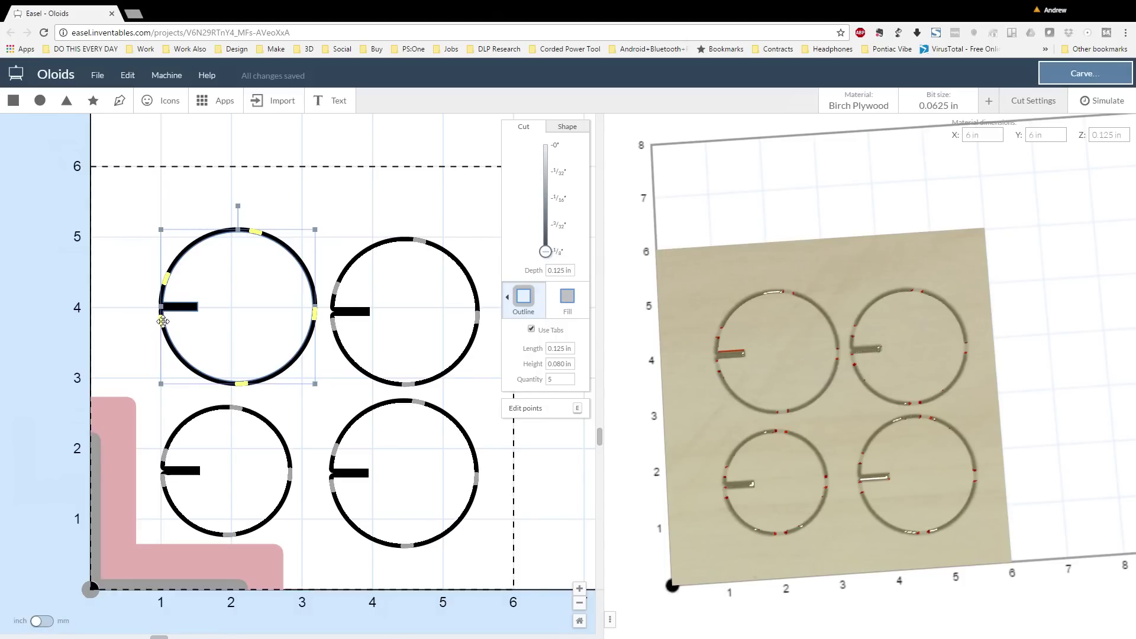
drag(169, 321, 180, 359)
drag(241, 384, 261, 379)
drag(315, 314, 314, 292)
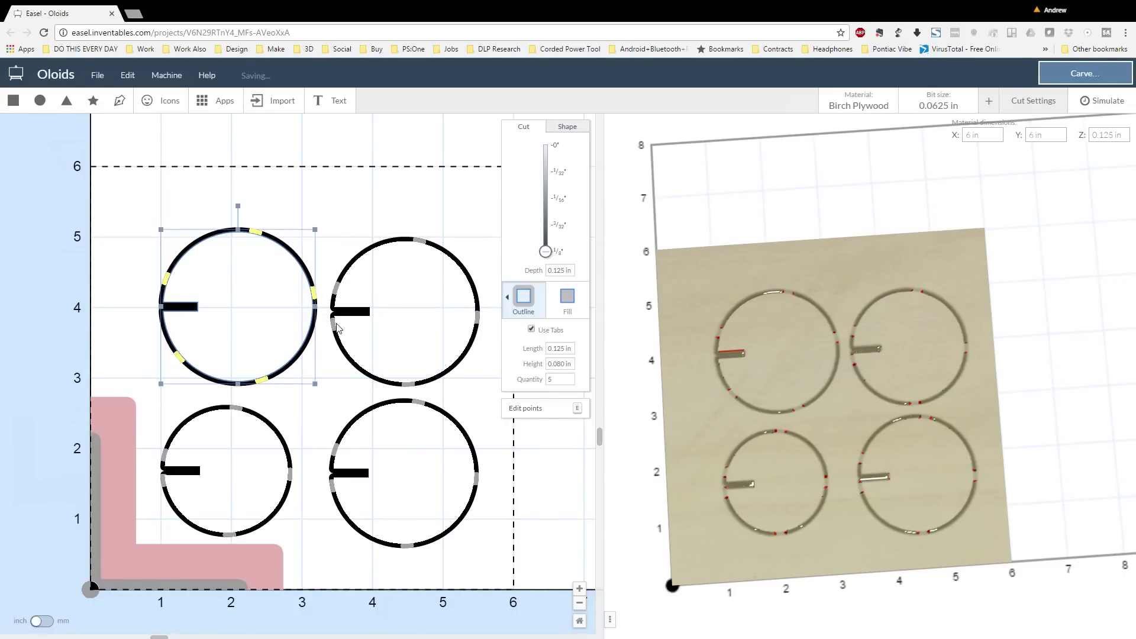
Move the top-right circle's bottom and right tabs, then nudge the bottom-right circle right and down.
click(342, 343)
drag(342, 343, 340, 339)
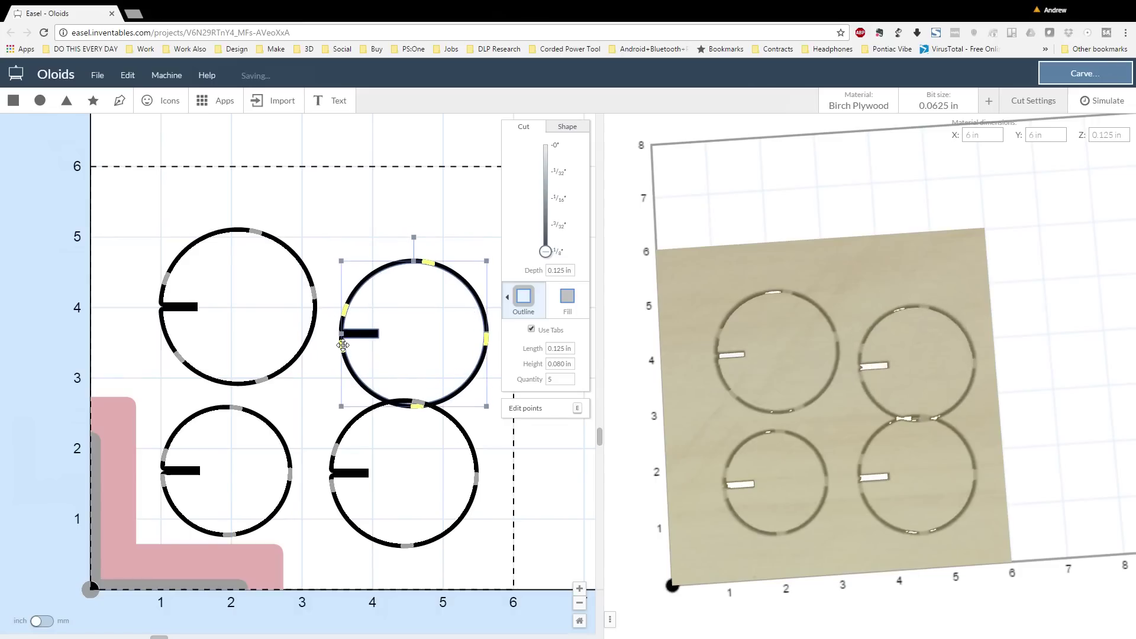
click(297, 209)
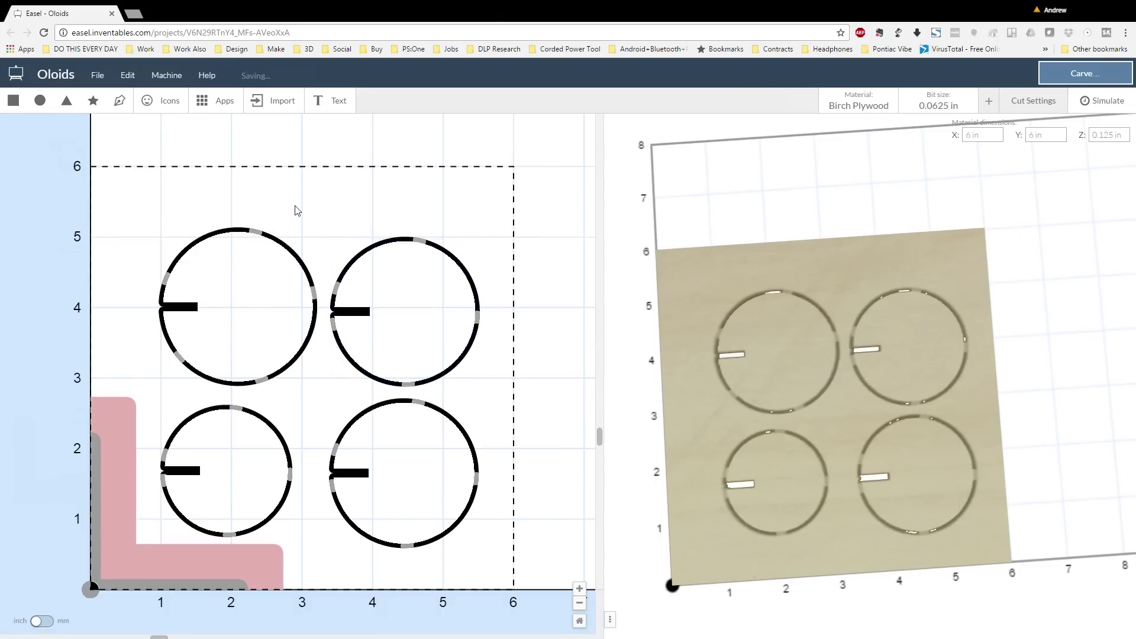
click(332, 325)
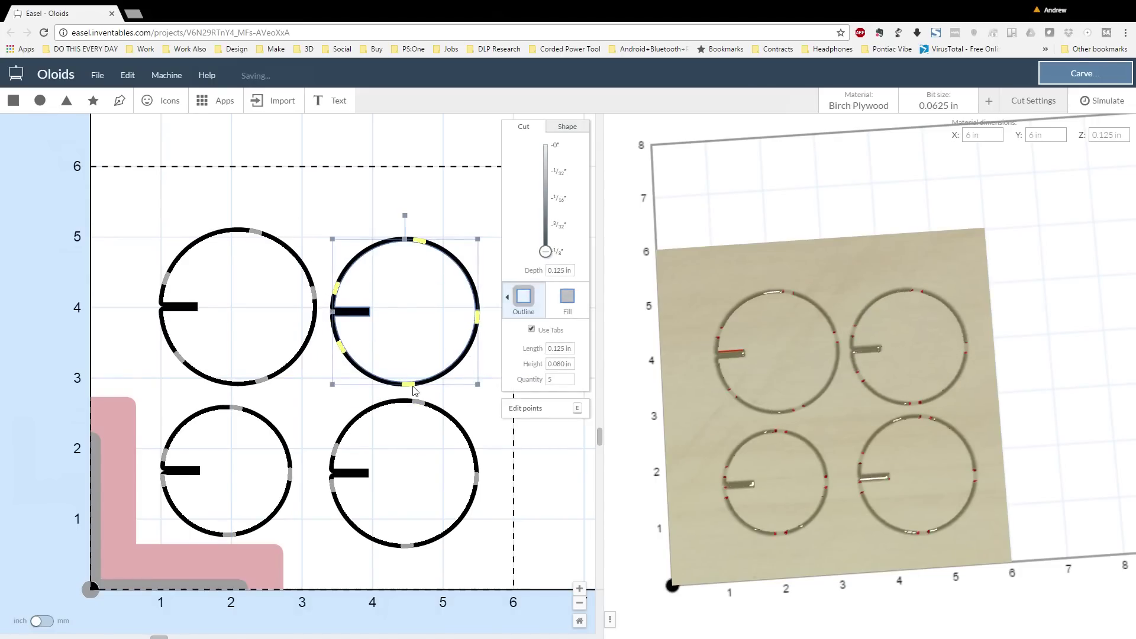
drag(407, 385, 442, 373)
drag(477, 319, 477, 294)
key(Escape)
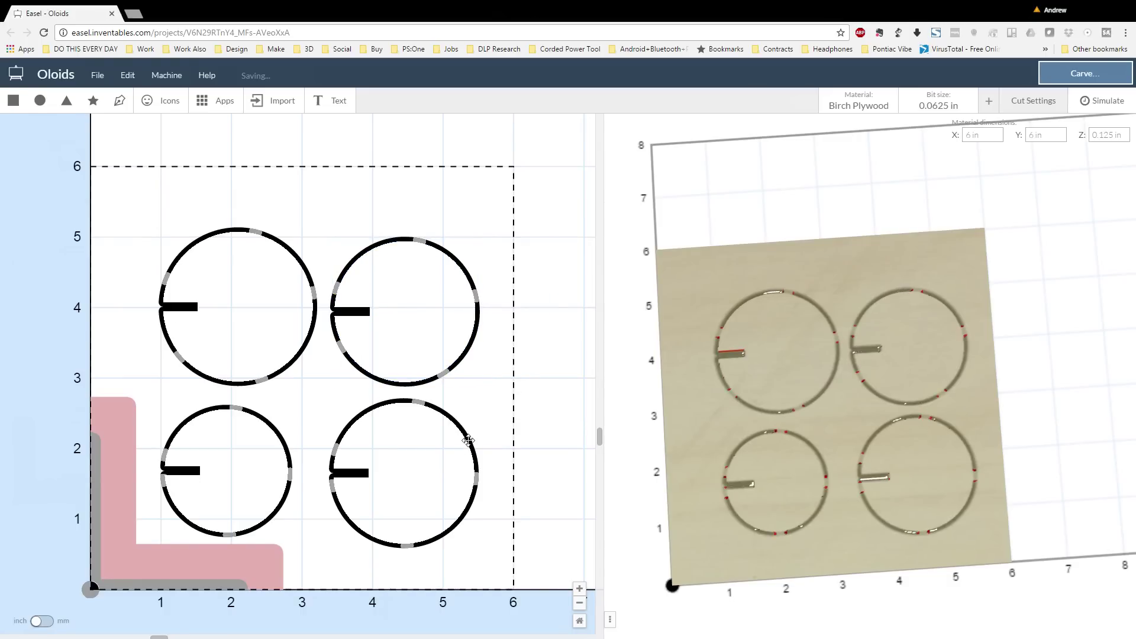
click(469, 446)
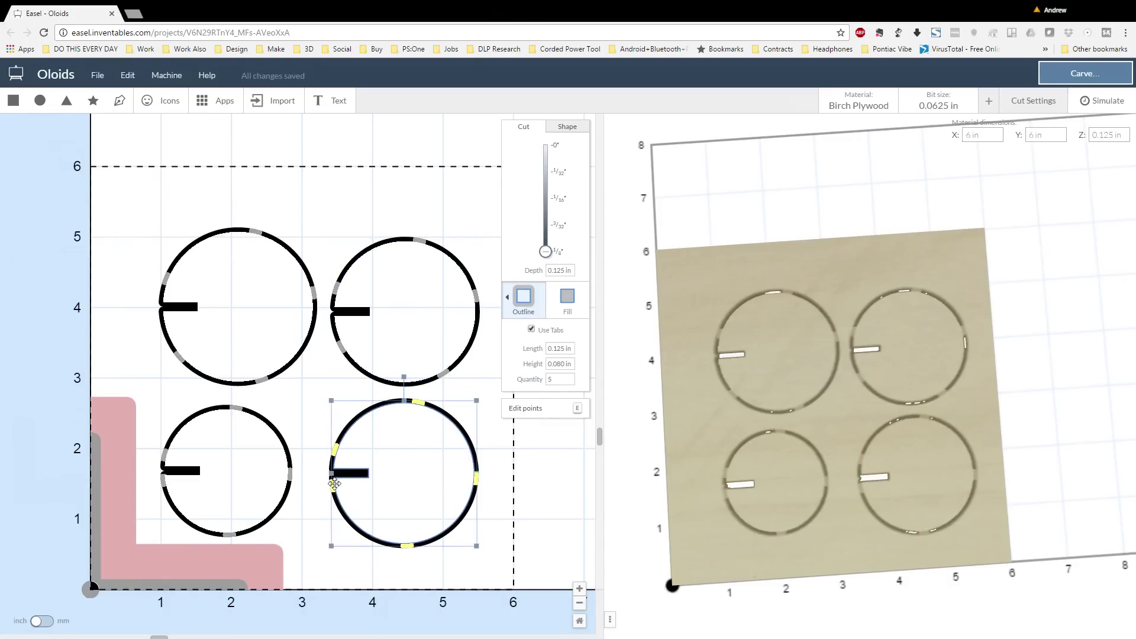
drag(333, 484, 350, 517)
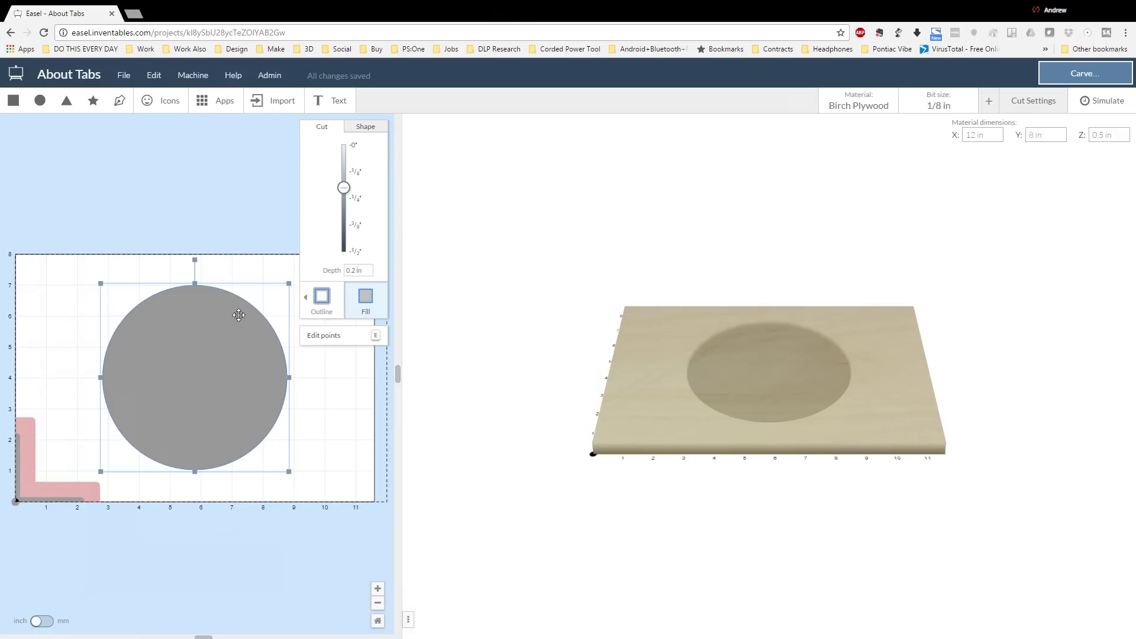
Make the About Tabs circle an outside outline cut, 0.5 in deep.
click(341, 301)
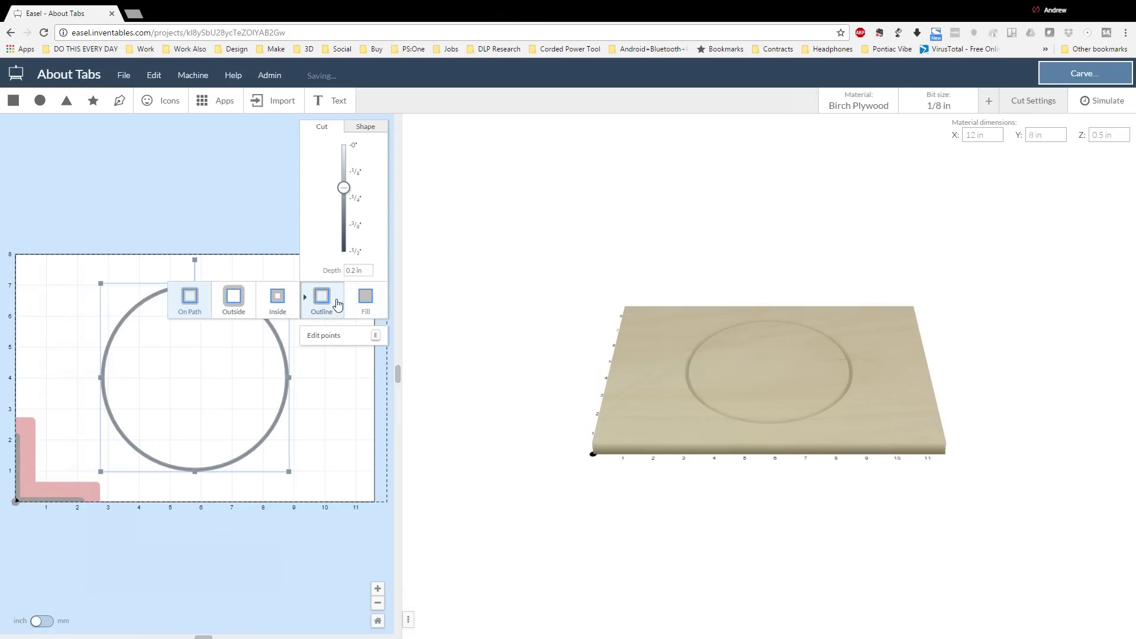
click(224, 301)
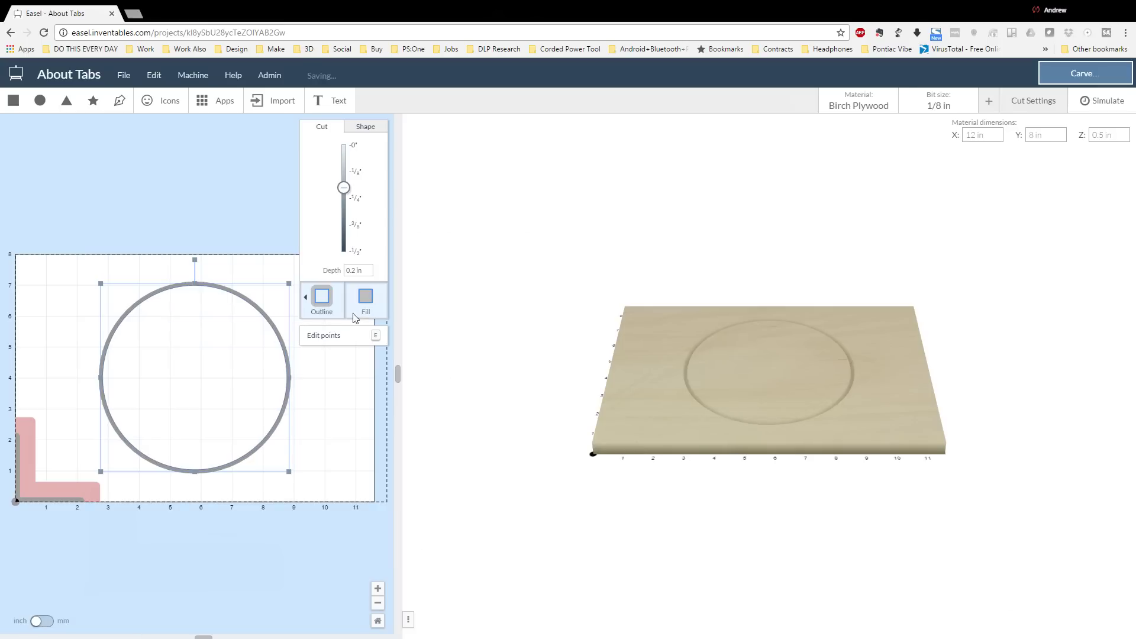
drag(348, 198, 346, 267)
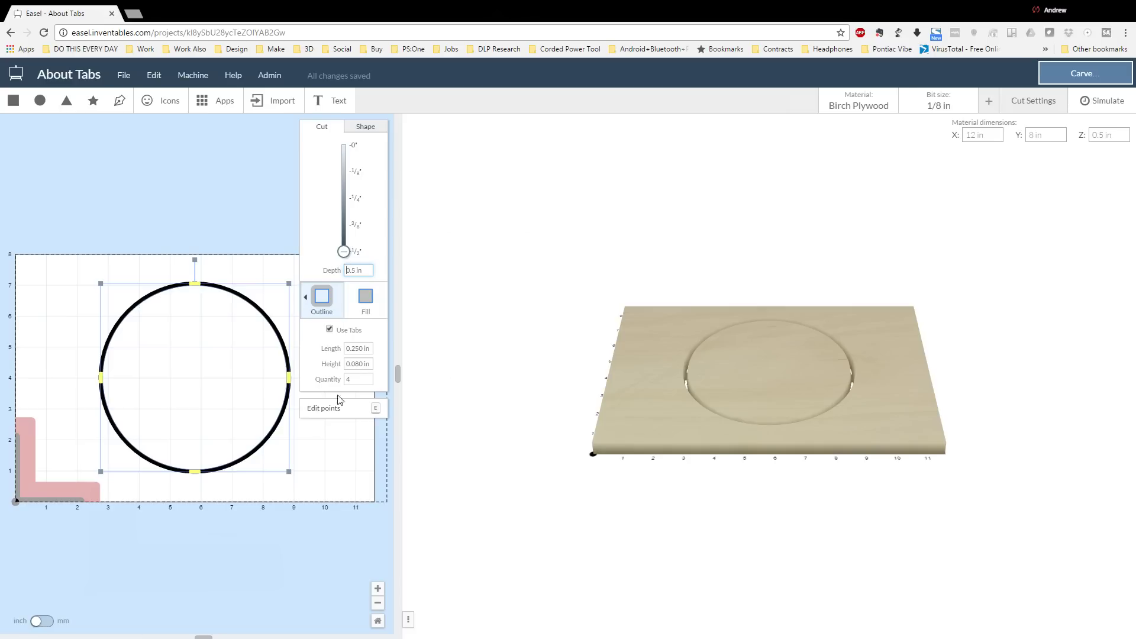
Set the circle's tabs to 0.250 in long with a 0.080 in height.
click(359, 348)
click(330, 329)
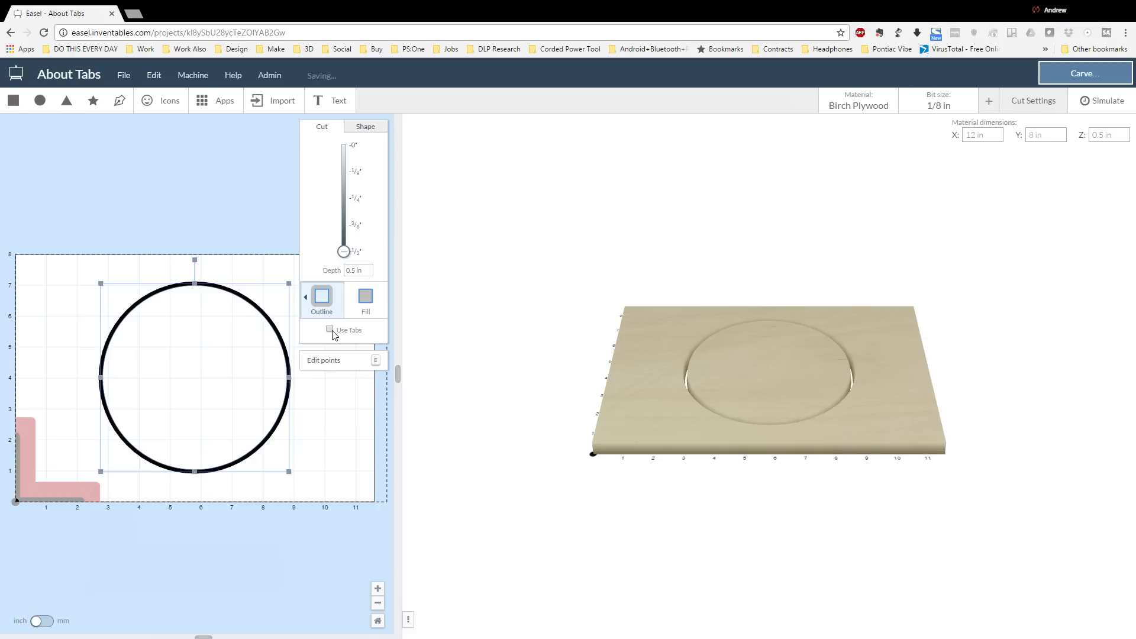
click(331, 329)
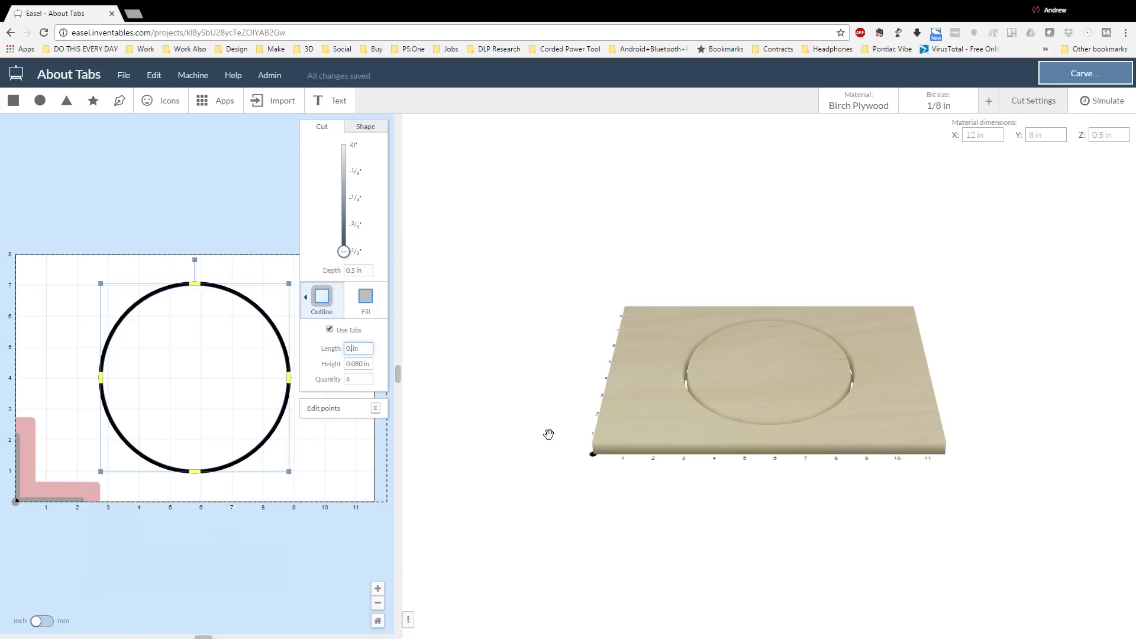
key(Return)
key(BackSpace)
key(Return)
drag(369, 365, 346, 365)
Try higher and lower tab counts, return to four, and slide the right tab to the upper right.
click(358, 378)
click(367, 377)
click(367, 377)
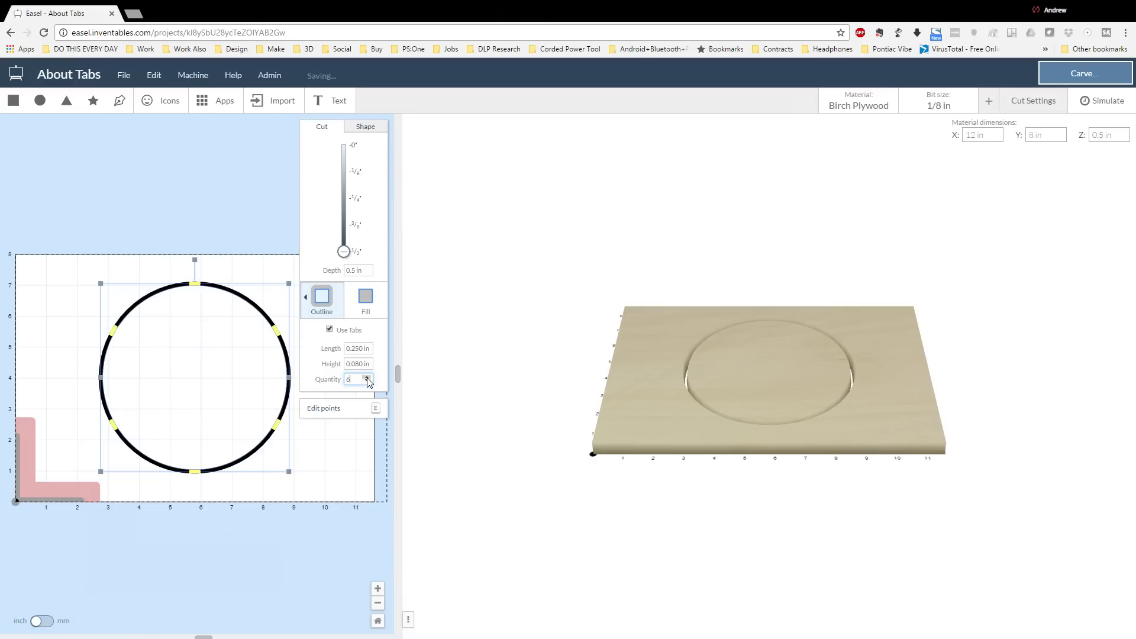
click(367, 377)
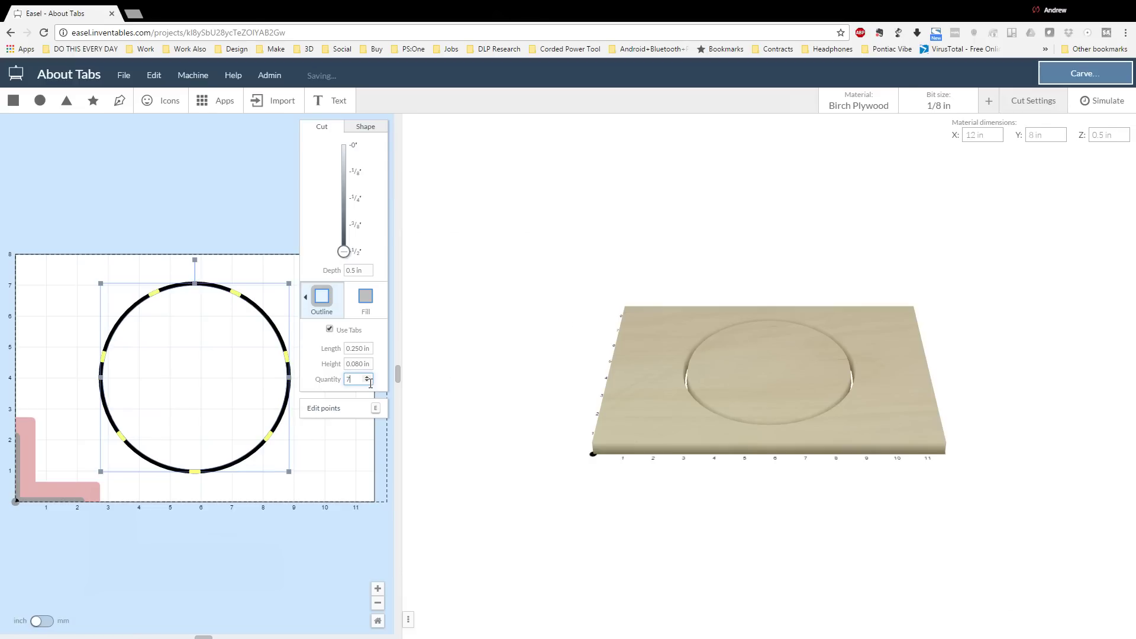
click(368, 382)
click(367, 382)
click(368, 382)
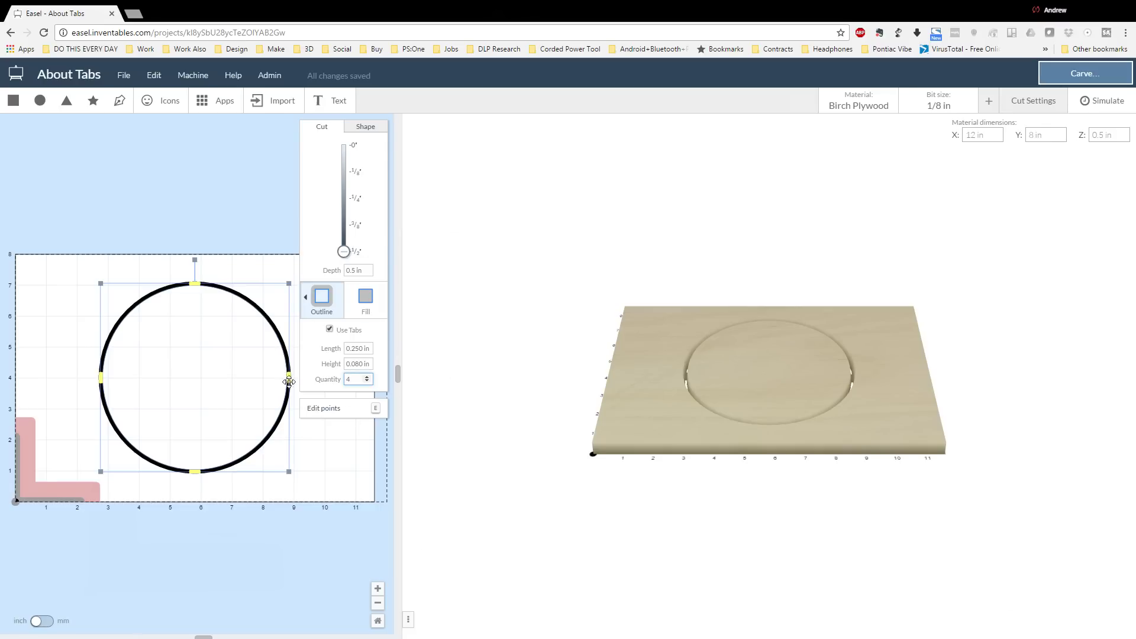
drag(288, 379, 249, 340)
Raise the tab count to five and move the upper-right tab down to the right side.
click(359, 380)
click(367, 377)
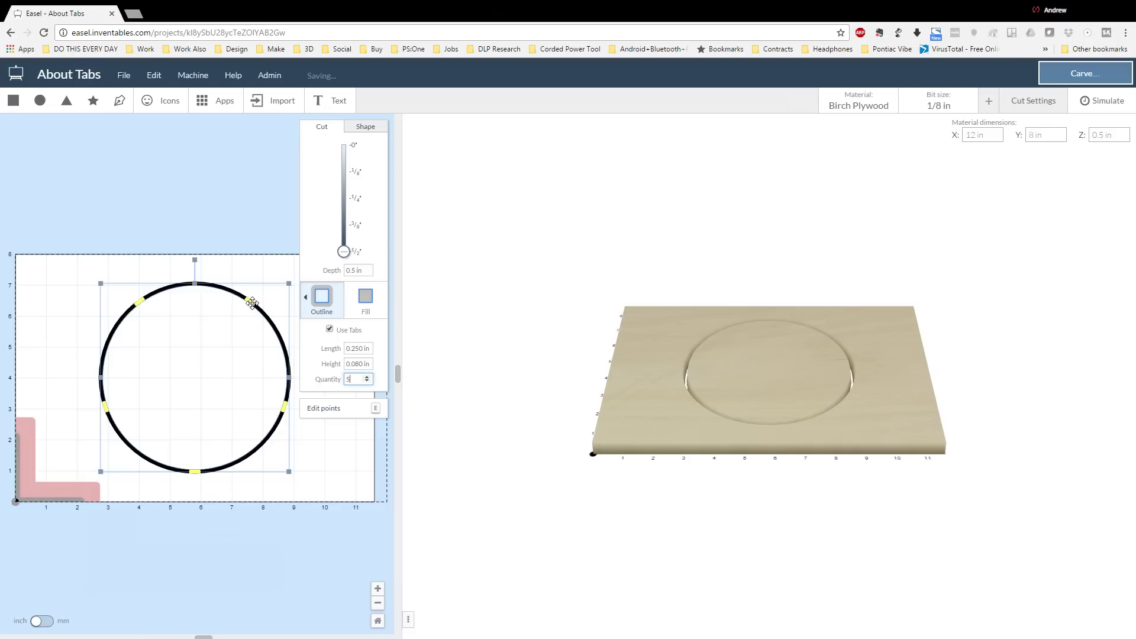
mouse_move(251, 302)
mouse_down()
mouse_move(201, 287)
mouse_move(305, 369)
mouse_move(226, 293)
mouse_move(238, 311)
mouse_up()
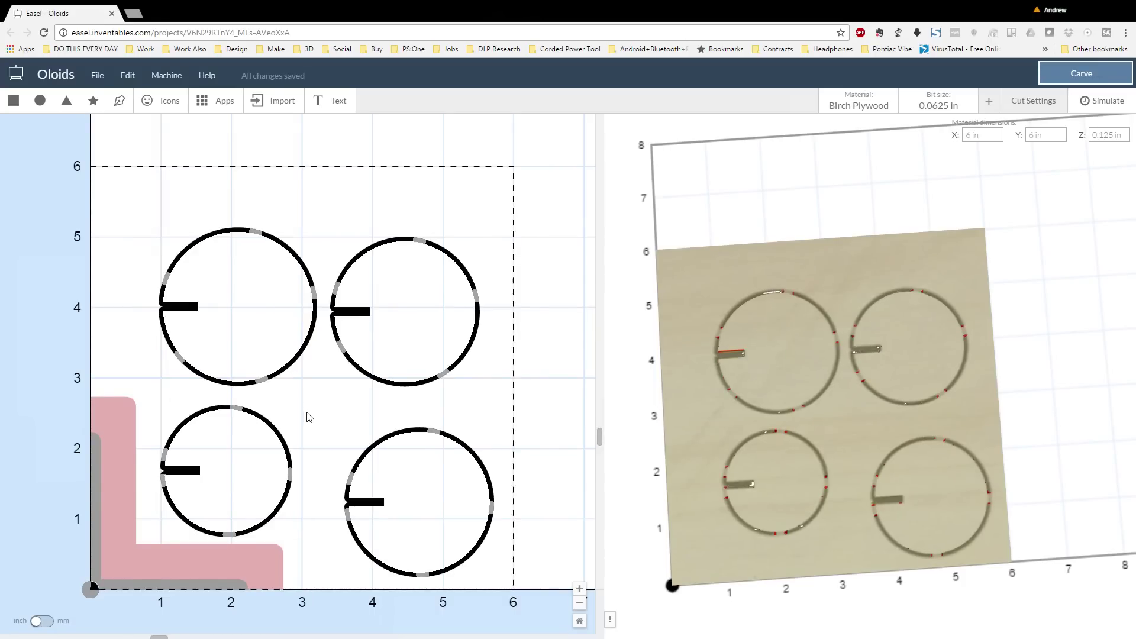
Centre the left and right circle pairs vertically and align the top and bottom pairs in rows.
drag(120, 235, 271, 494)
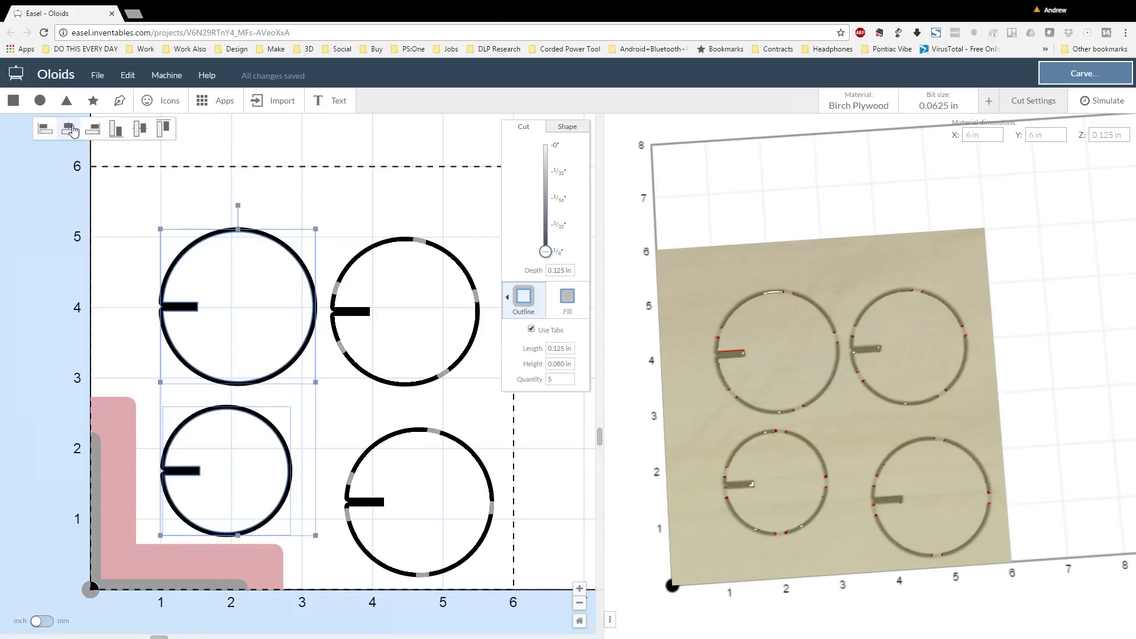
click(68, 129)
click(386, 426)
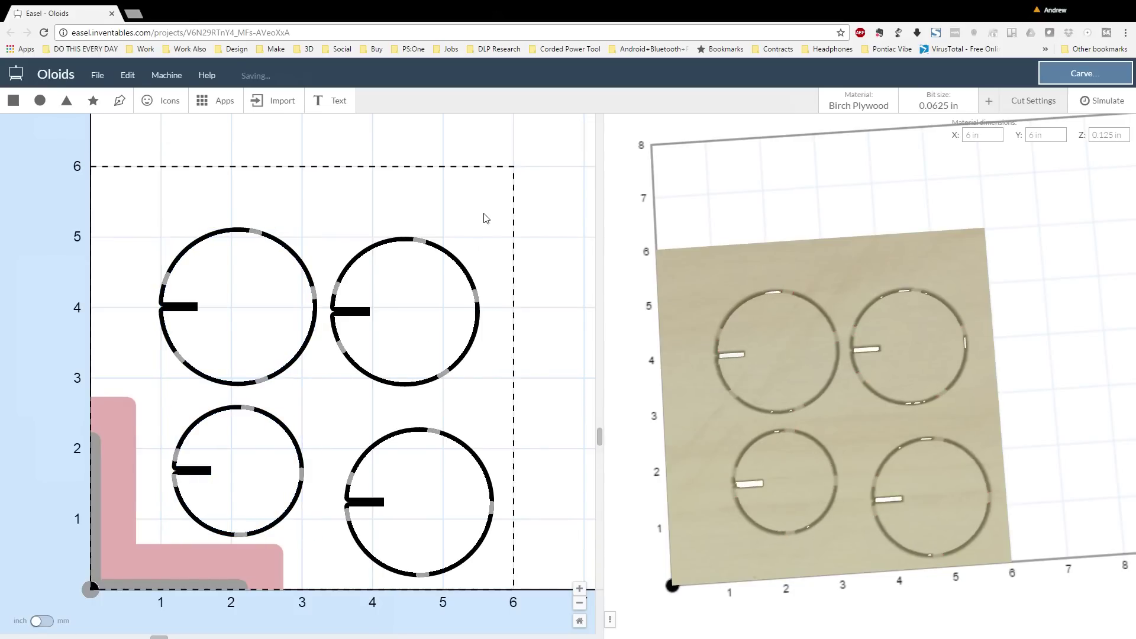
drag(489, 215, 404, 506)
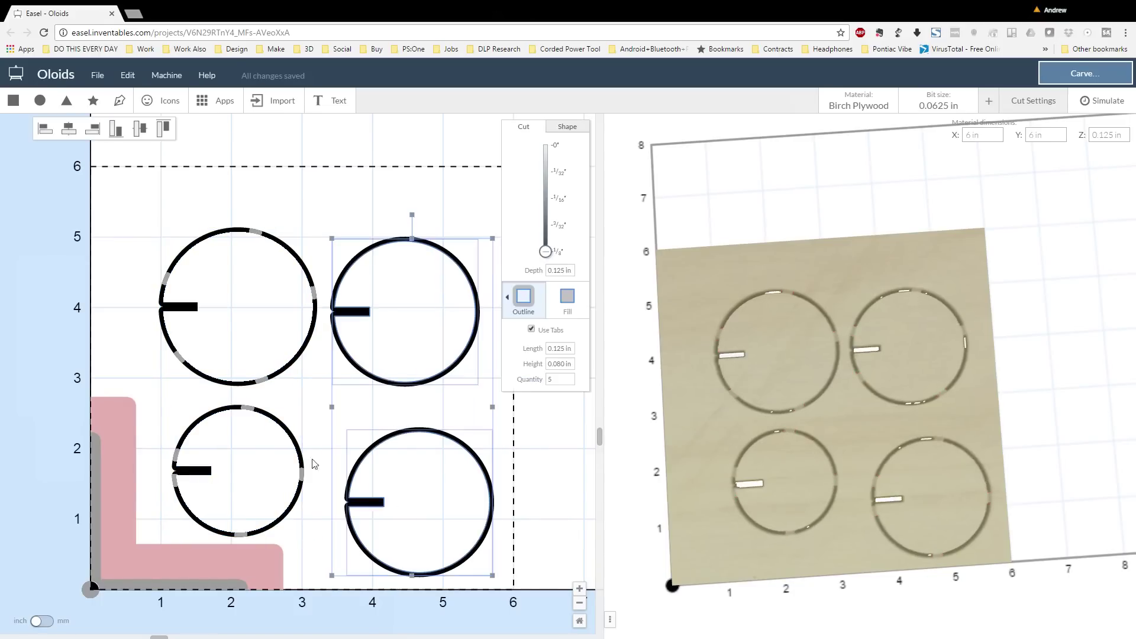
click(72, 133)
click(138, 398)
drag(152, 432, 410, 543)
click(136, 133)
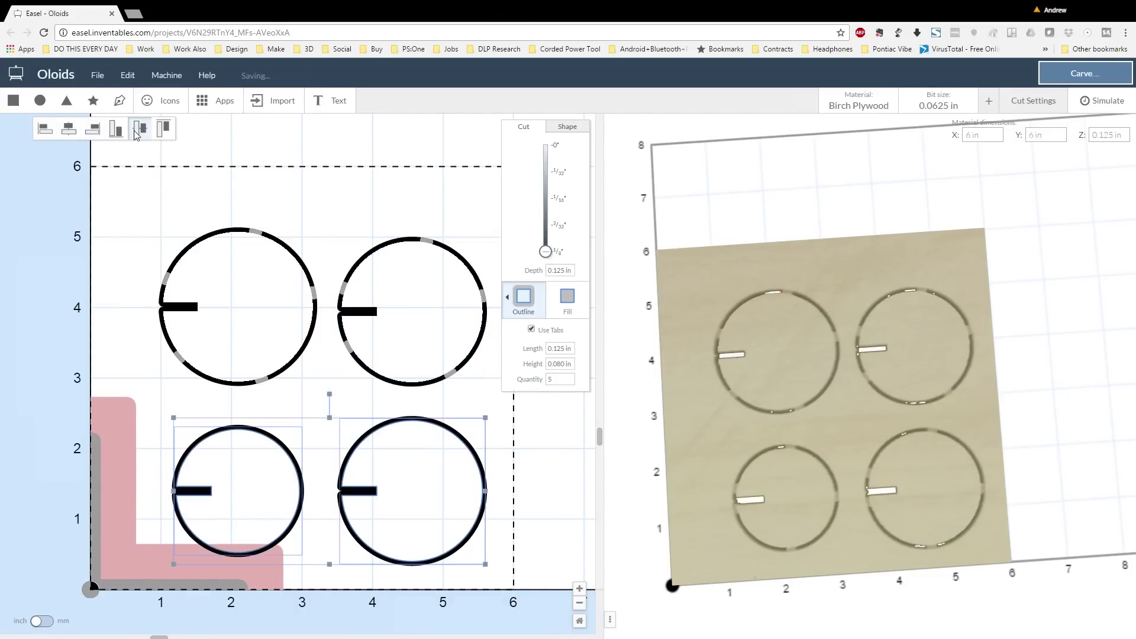
drag(122, 257, 425, 340)
click(140, 129)
Raise the bottom circles slightly, re-centre the right column, and shift the whole grid up-left.
click(291, 191)
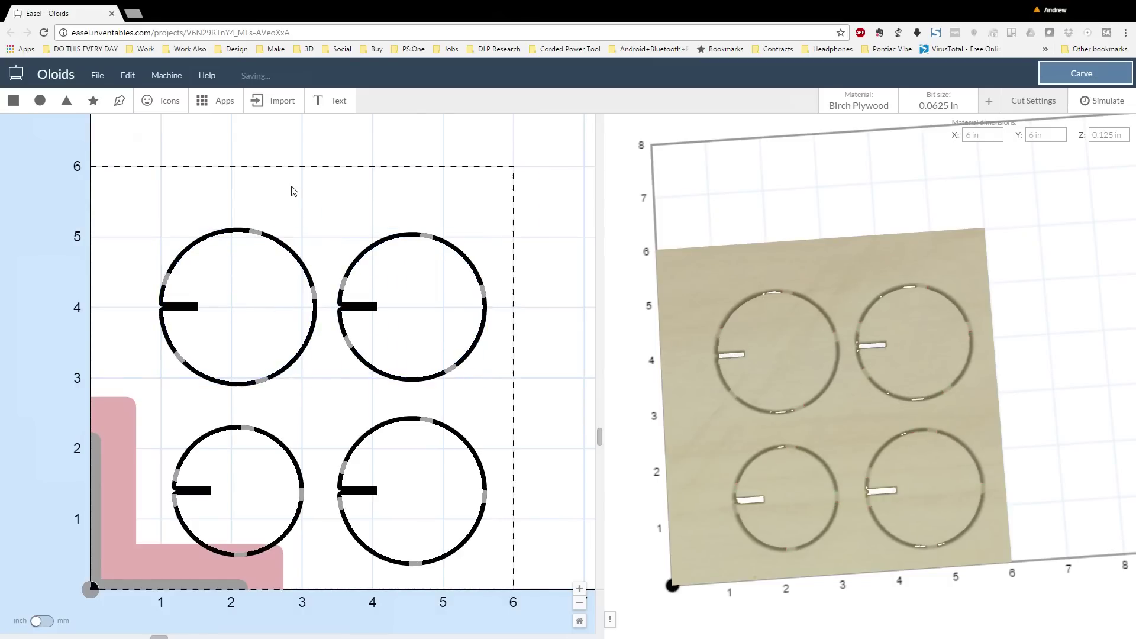
drag(152, 424, 418, 517)
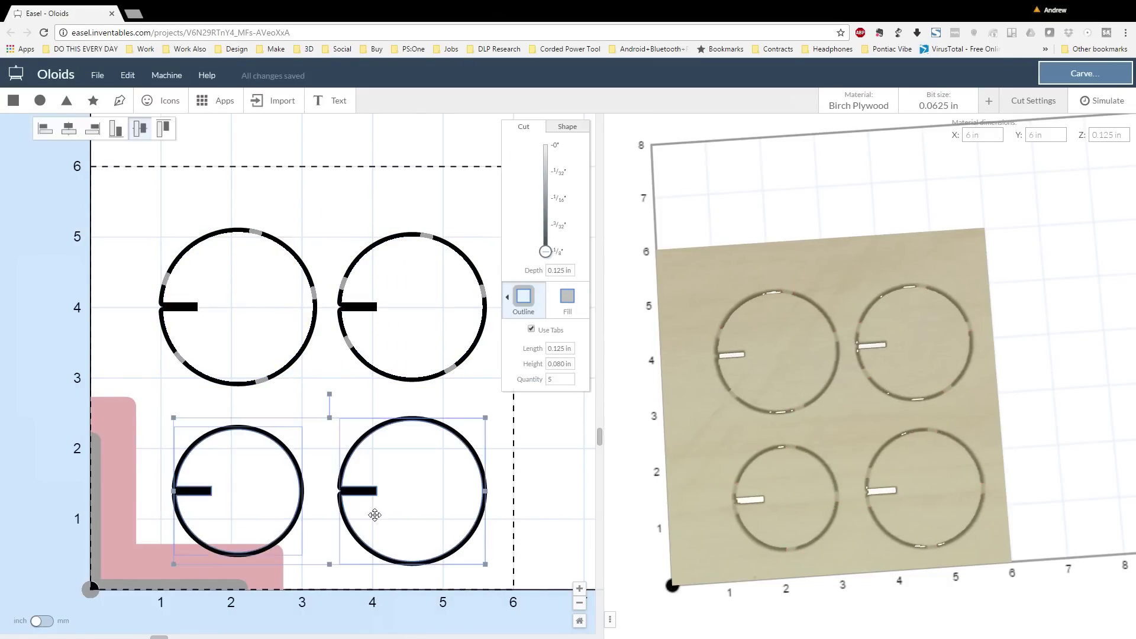
drag(343, 499, 343, 487)
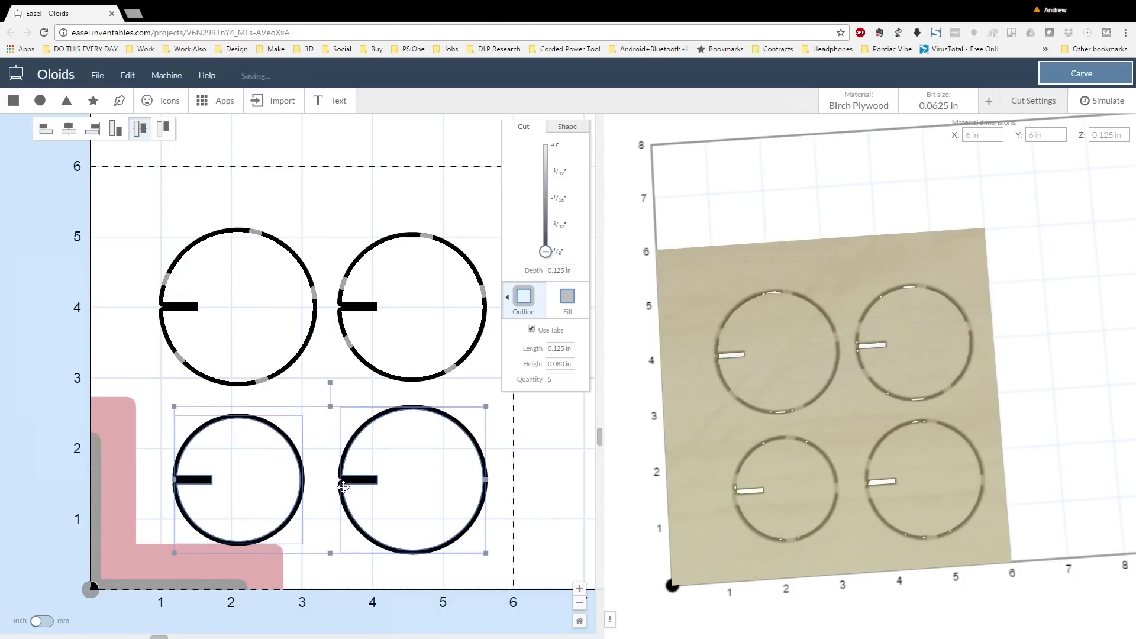
click(108, 300)
drag(108, 300, 235, 435)
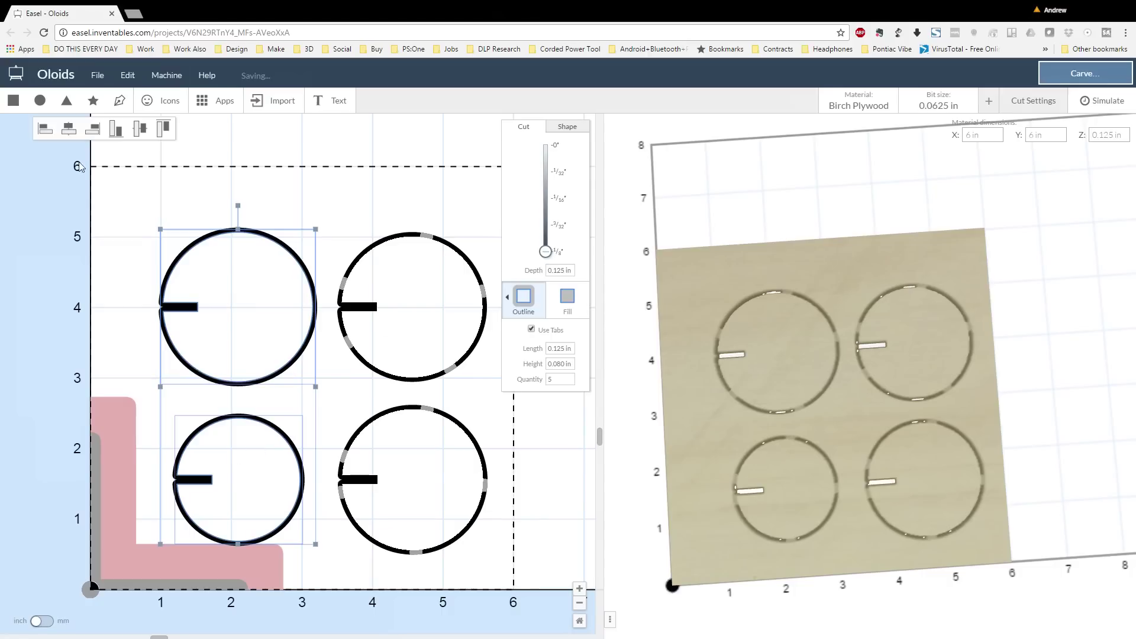
drag(494, 348, 455, 421)
click(69, 128)
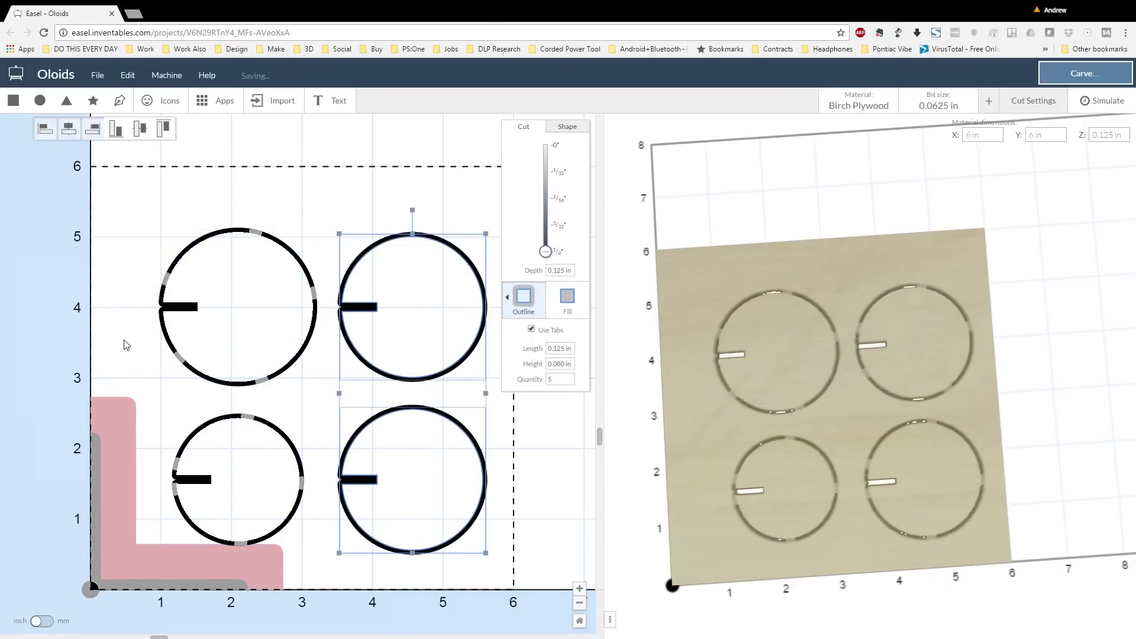
click(127, 343)
drag(118, 245, 433, 500)
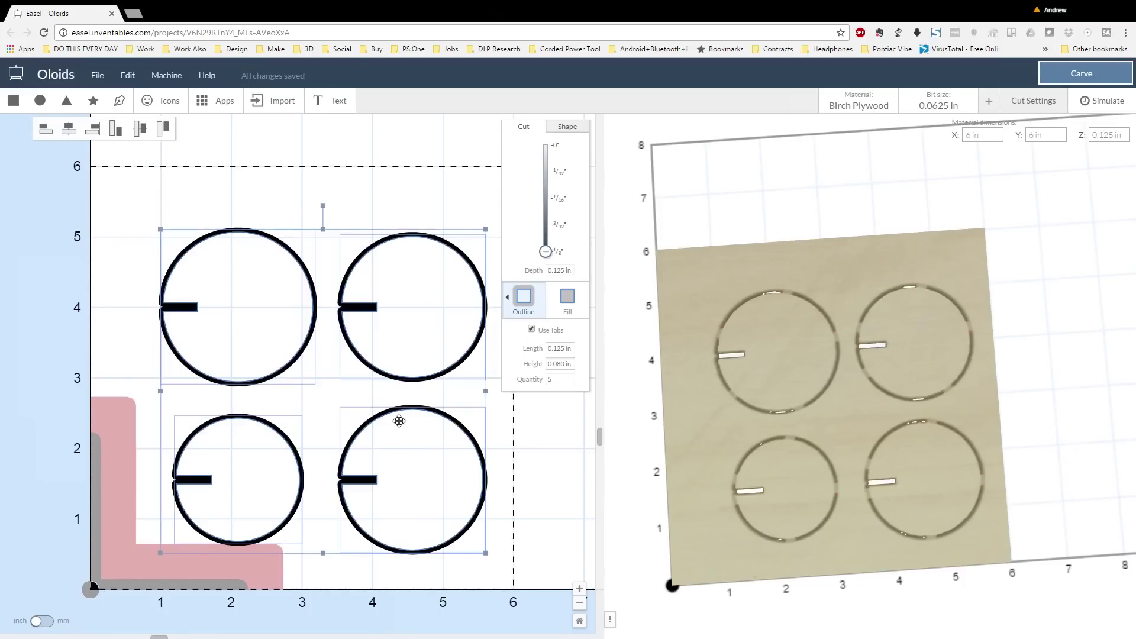
drag(398, 421, 381, 401)
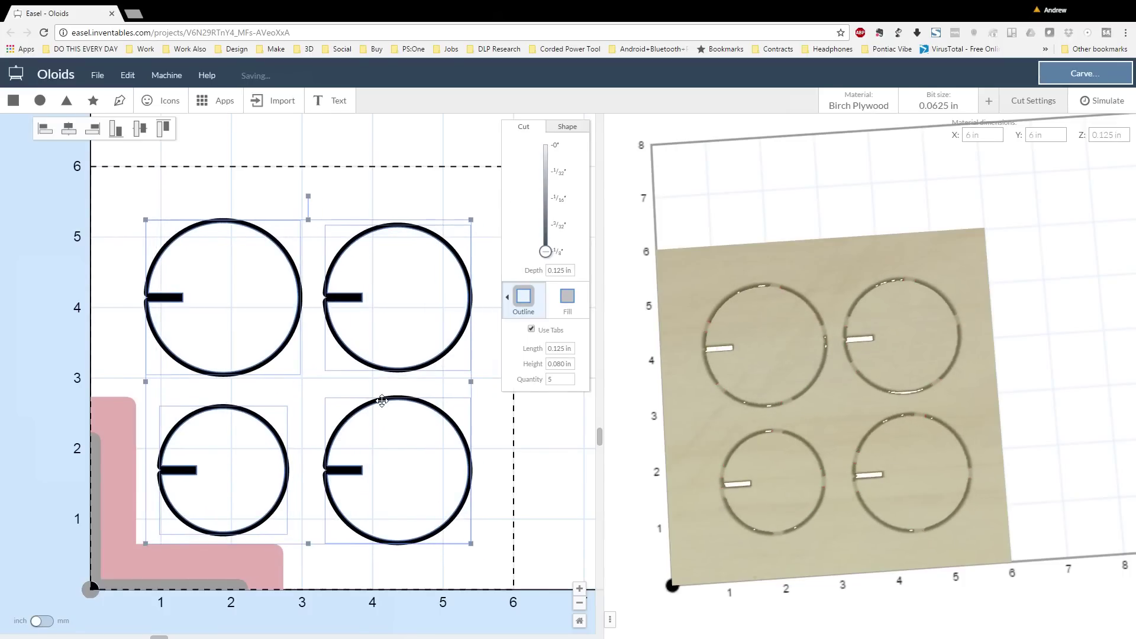
Inspect the tabs on the lower-right and lower-left circles.
click(507, 501)
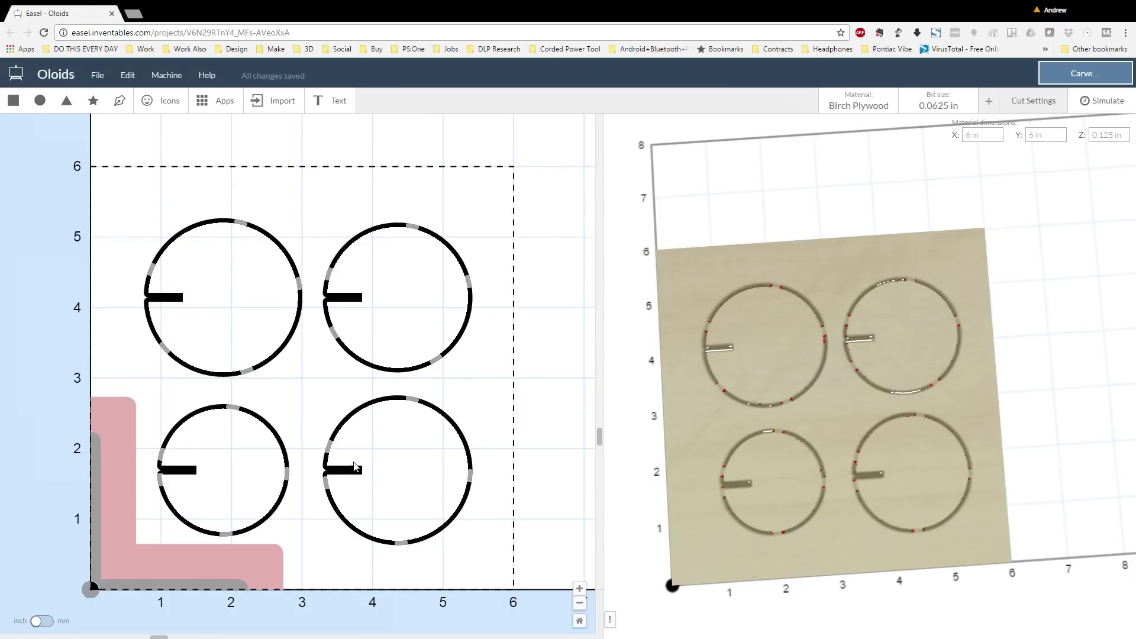
click(324, 487)
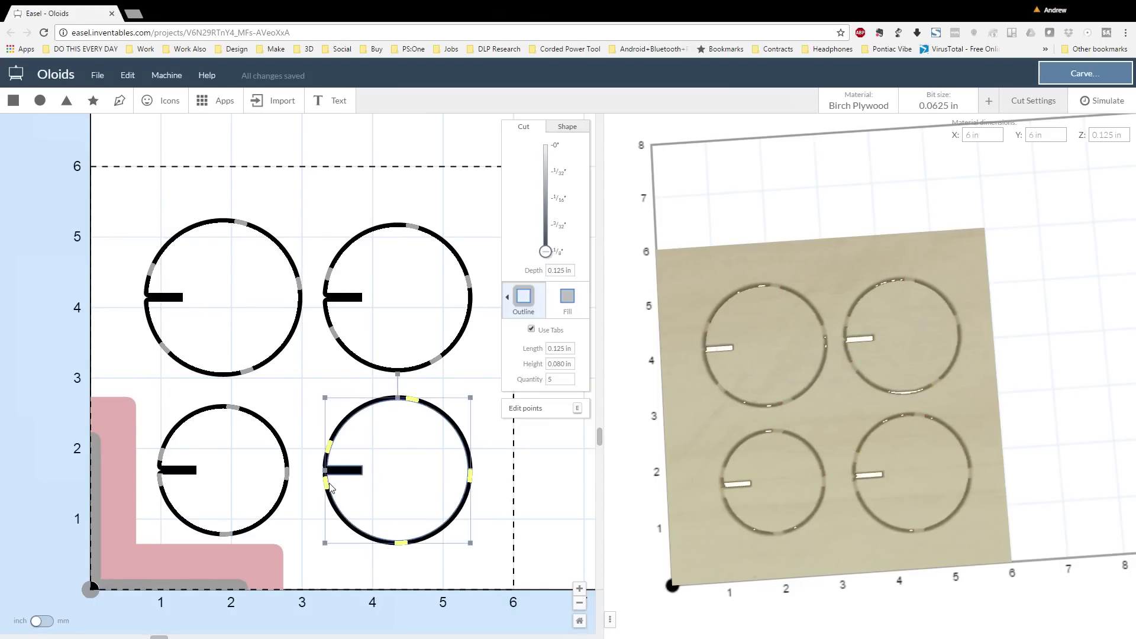
click(161, 482)
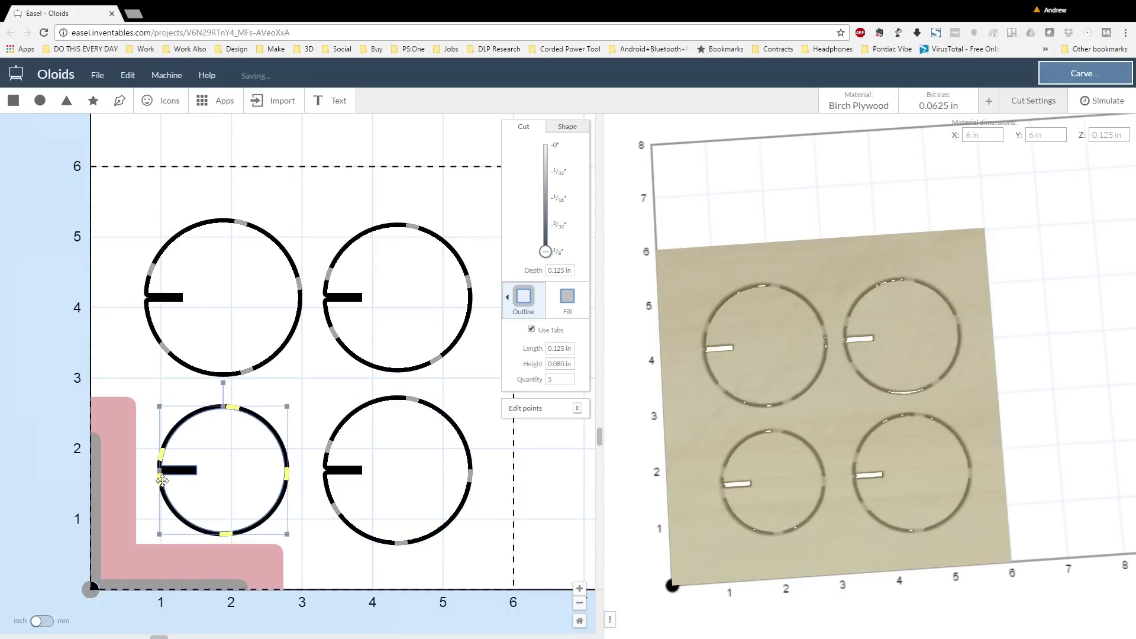
click(307, 552)
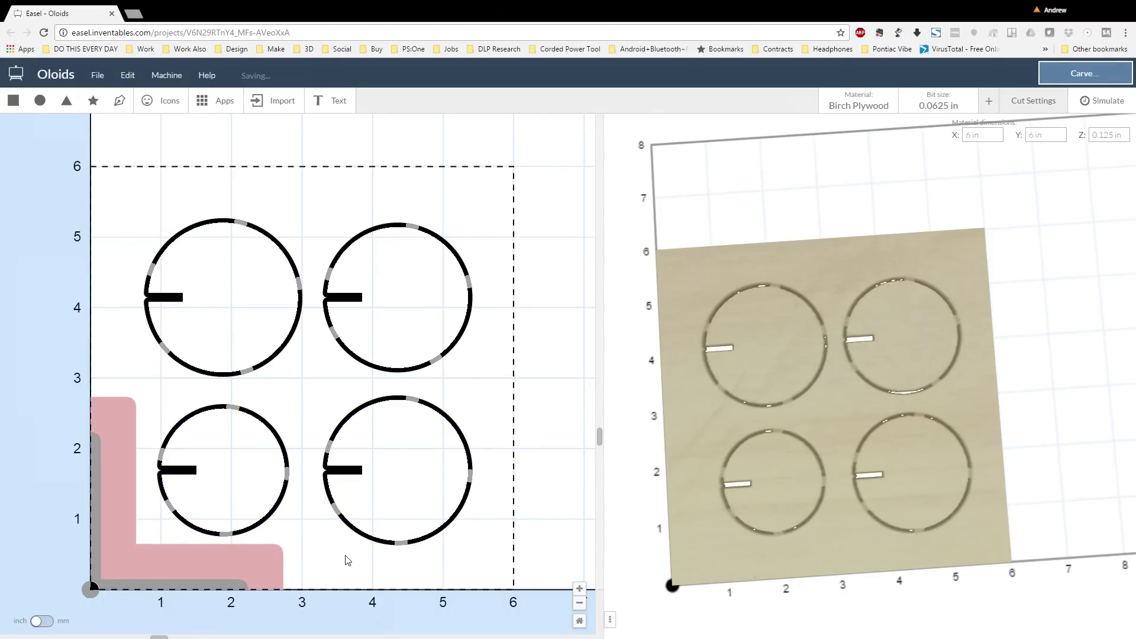
click(228, 536)
click(267, 529)
click(266, 530)
click(308, 553)
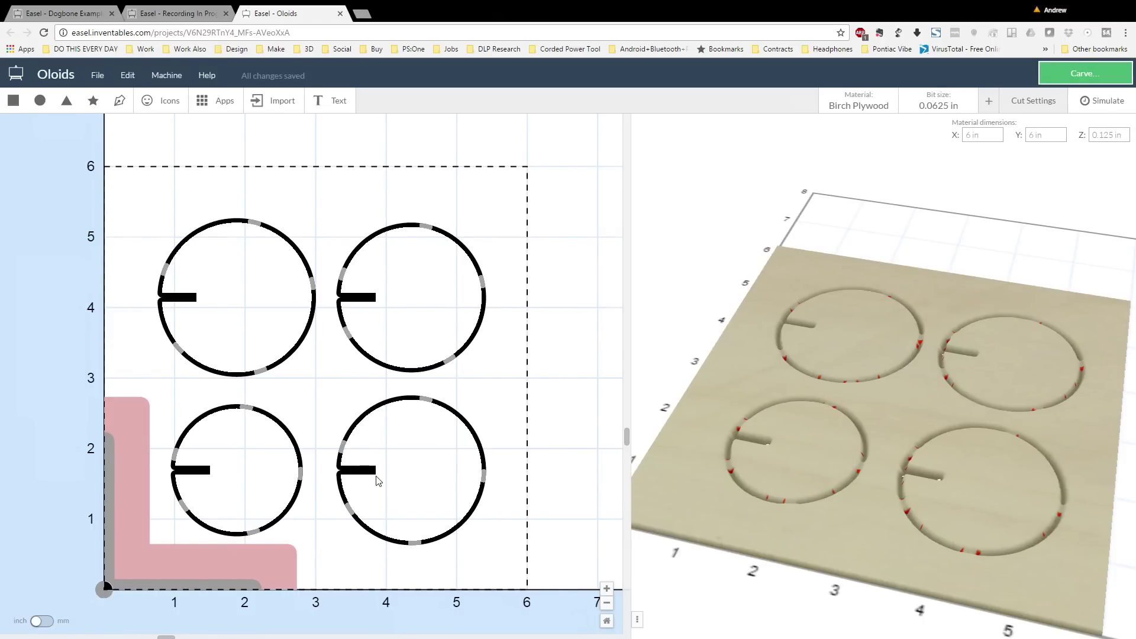
Cut all four circles 0.2 in deep and simulate, estimating about 7 minutes.
drag(1034, 292, 948, 533)
drag(135, 195, 553, 588)
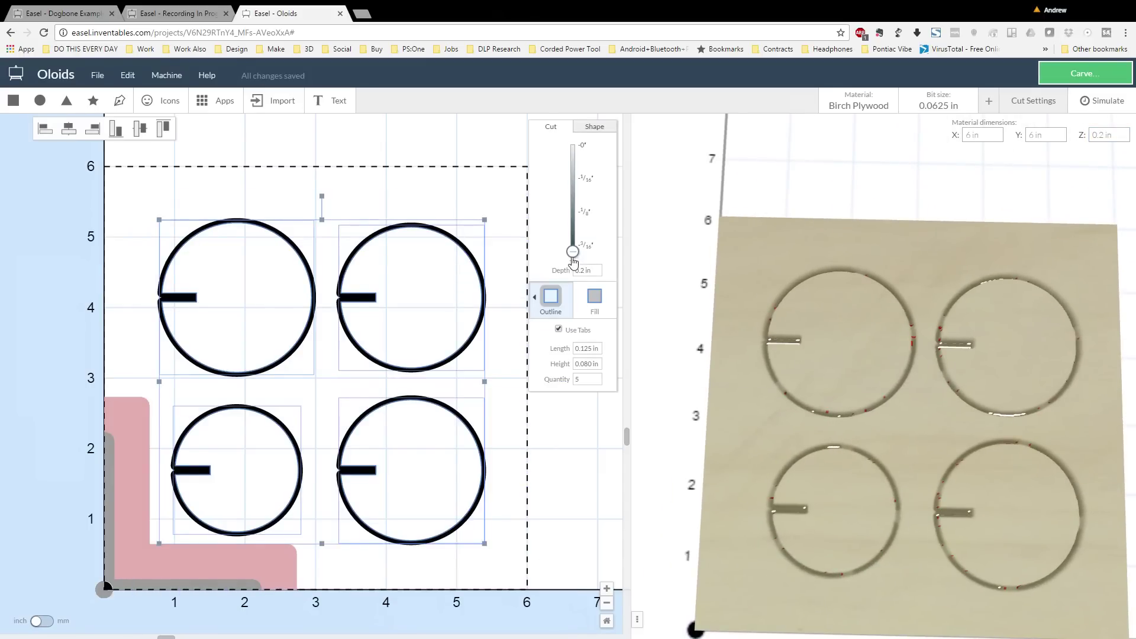
click(594, 467)
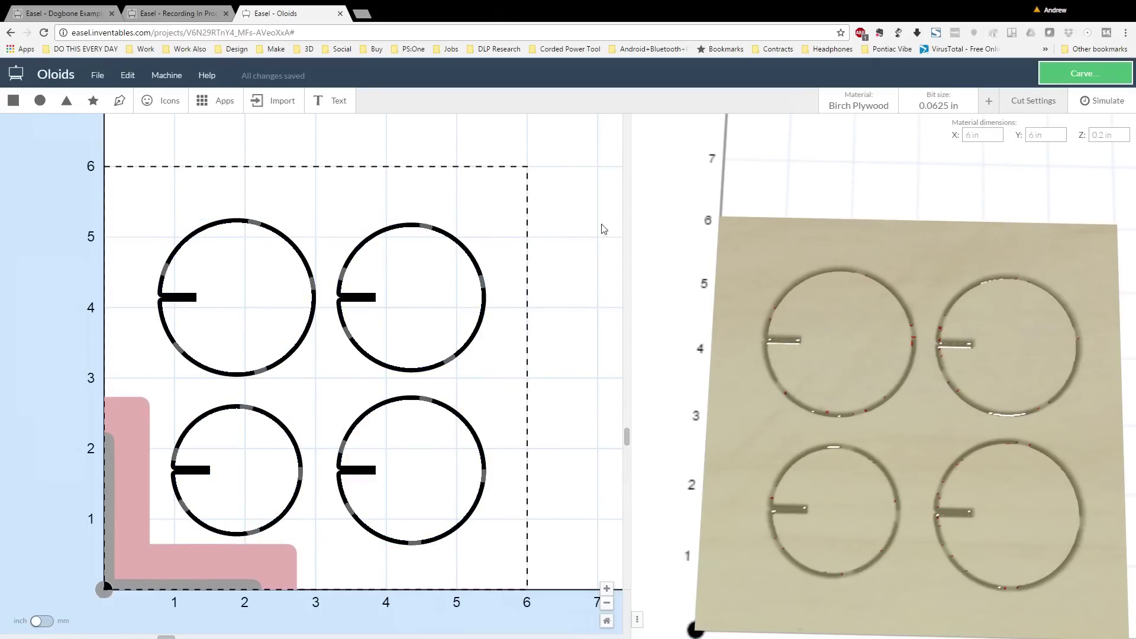
click(1102, 104)
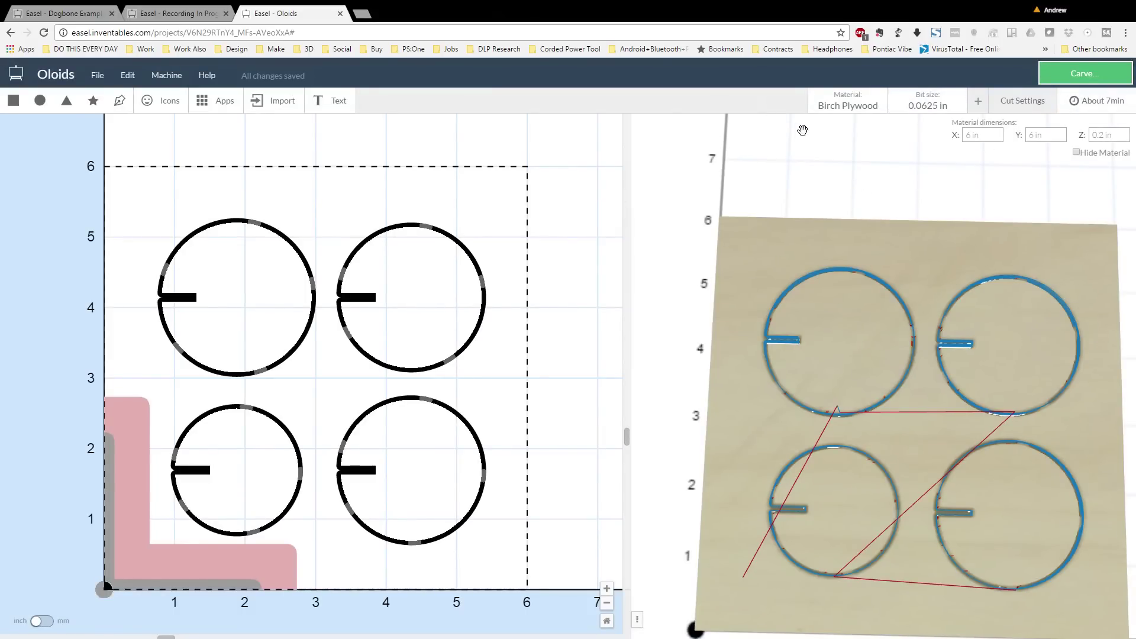
Change the material from Birch Plywood to MDF and simulate the carve.
click(858, 104)
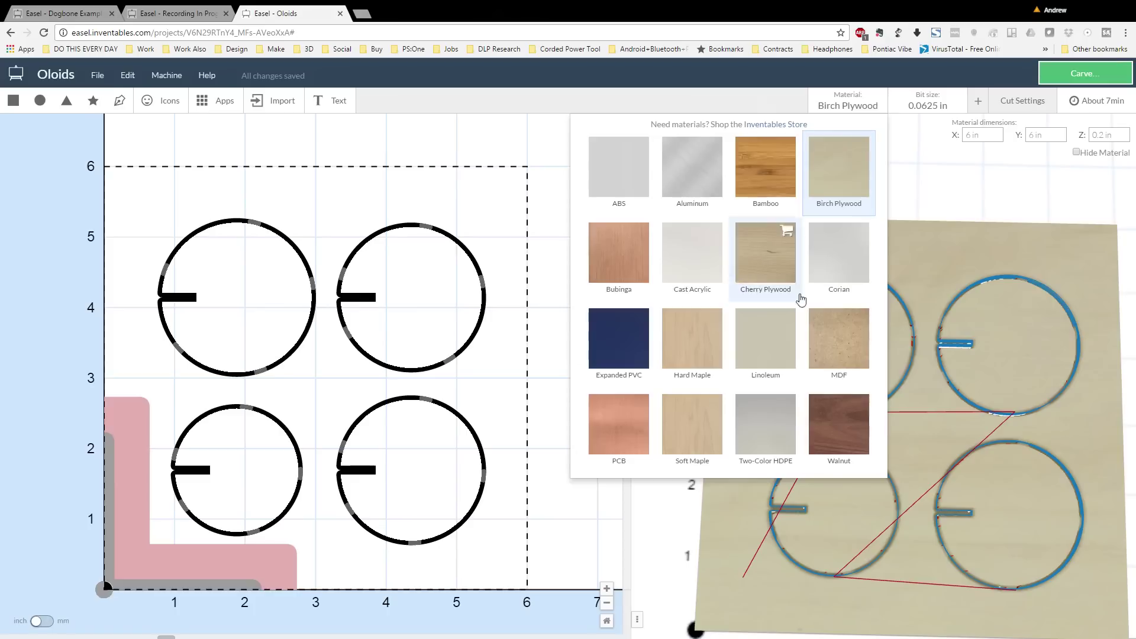
click(844, 362)
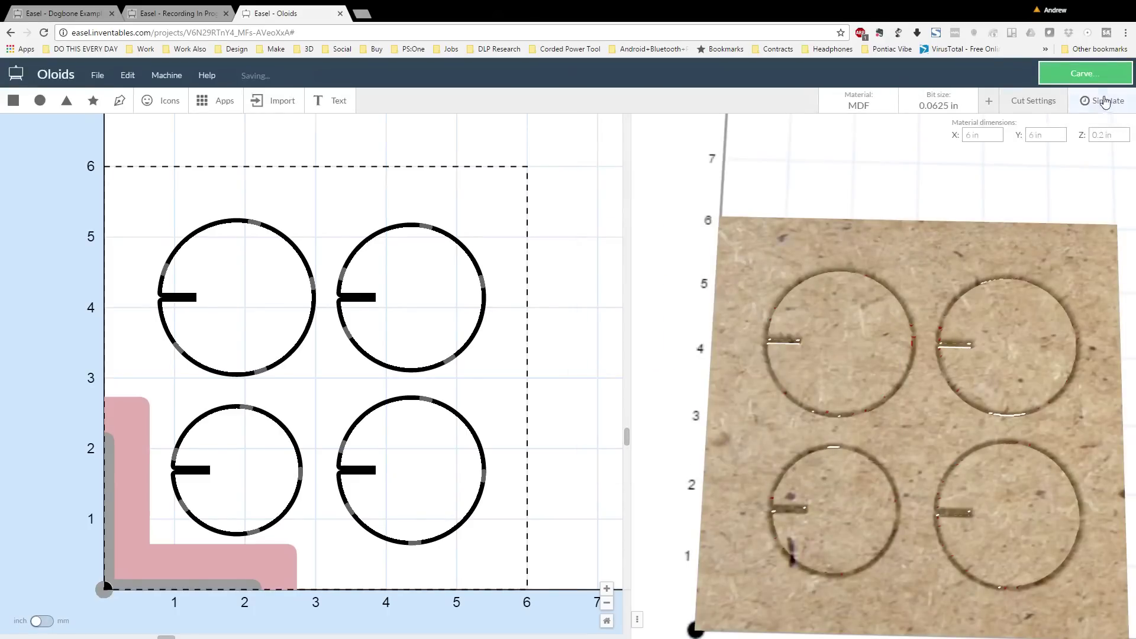
click(1105, 102)
drag(920, 378, 894, 332)
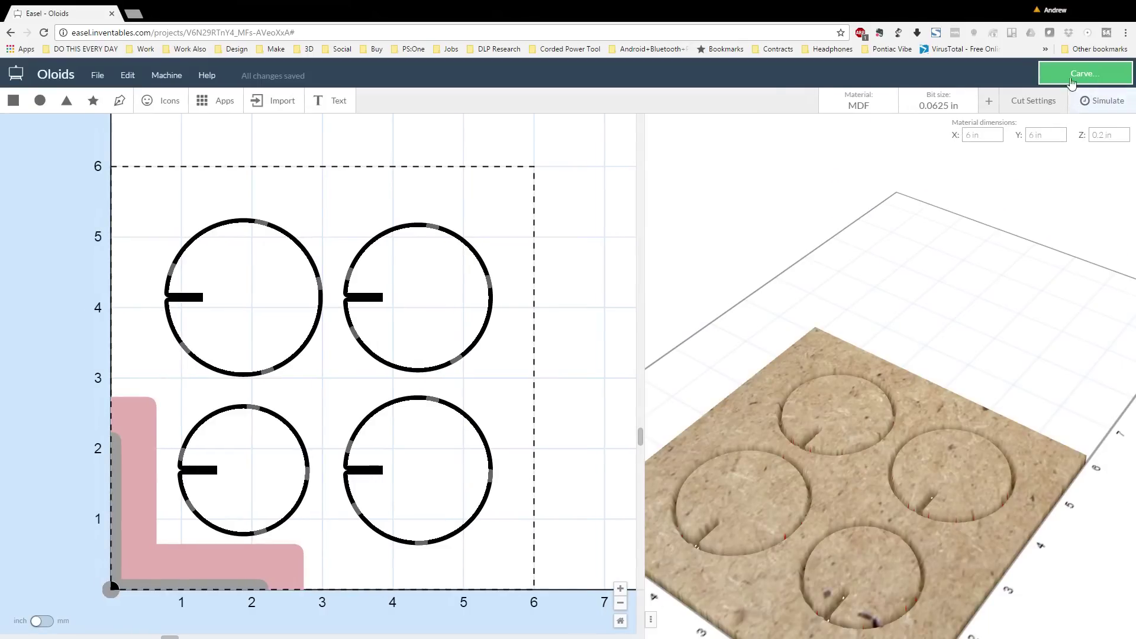
Start the carve, confirming the 0.200 in MDF thickness, positioning and Smart Clamp steps, and material secured.
click(1071, 78)
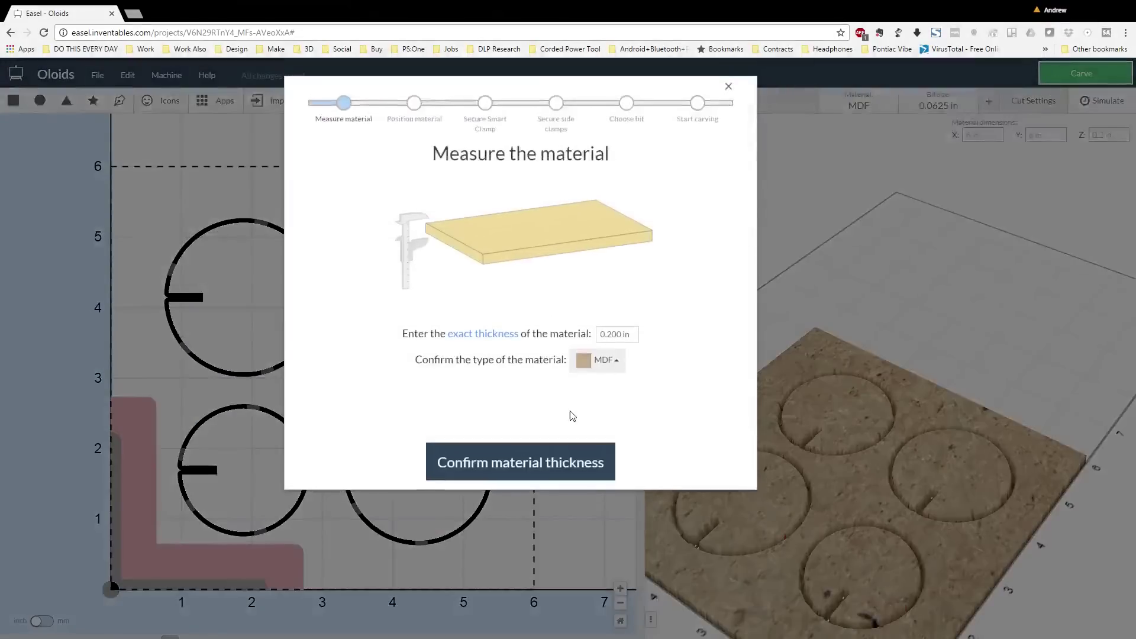
click(527, 476)
click(528, 475)
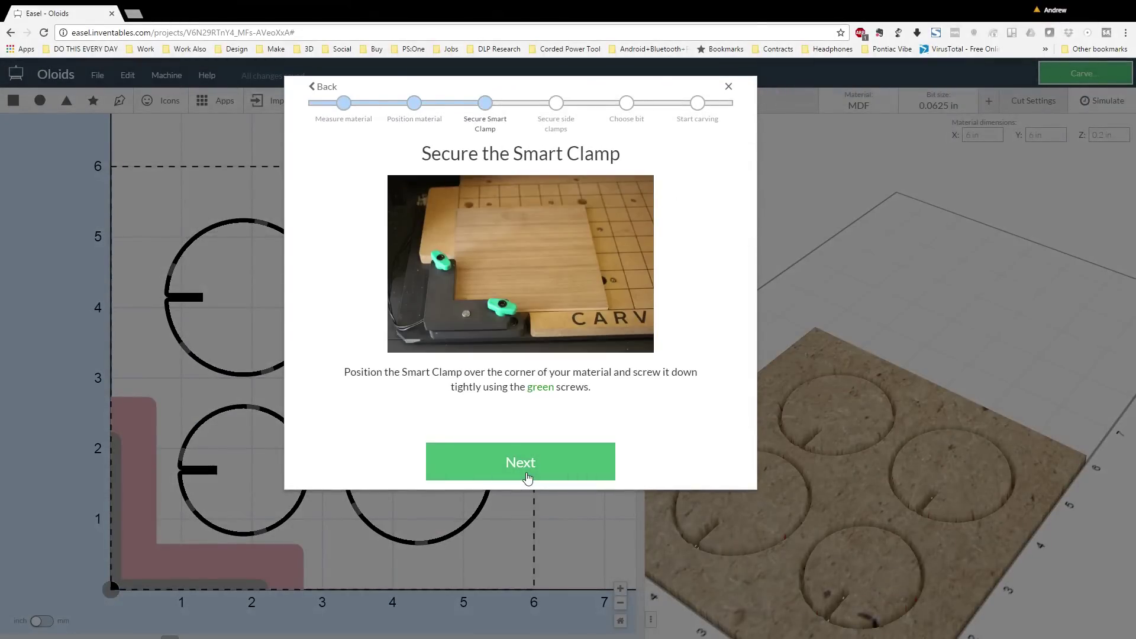
click(527, 476)
click(527, 476)
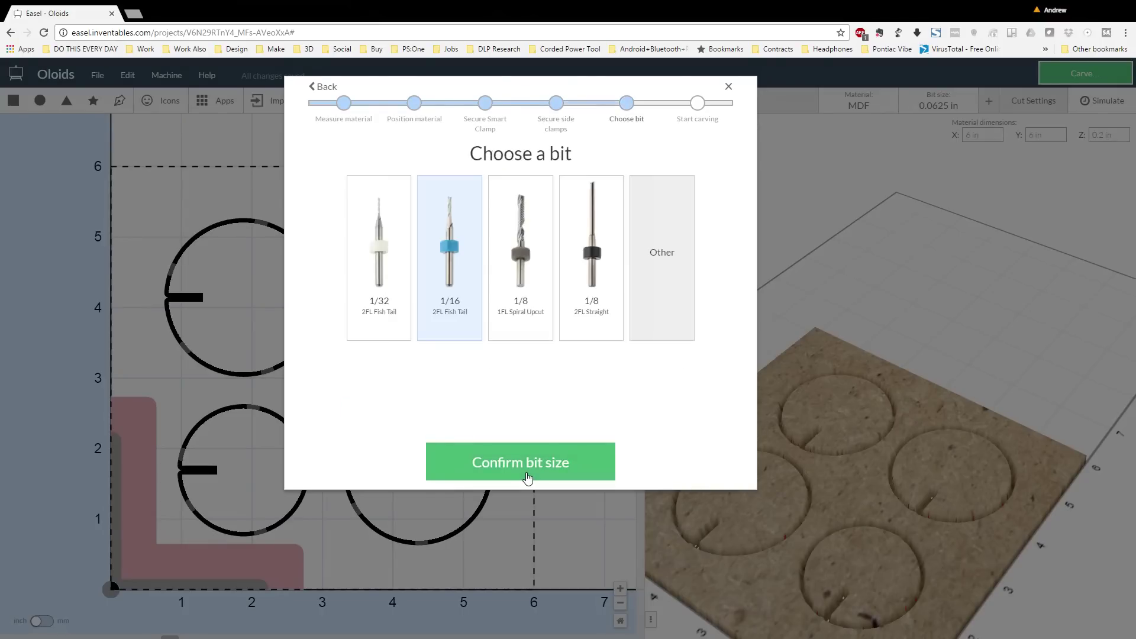